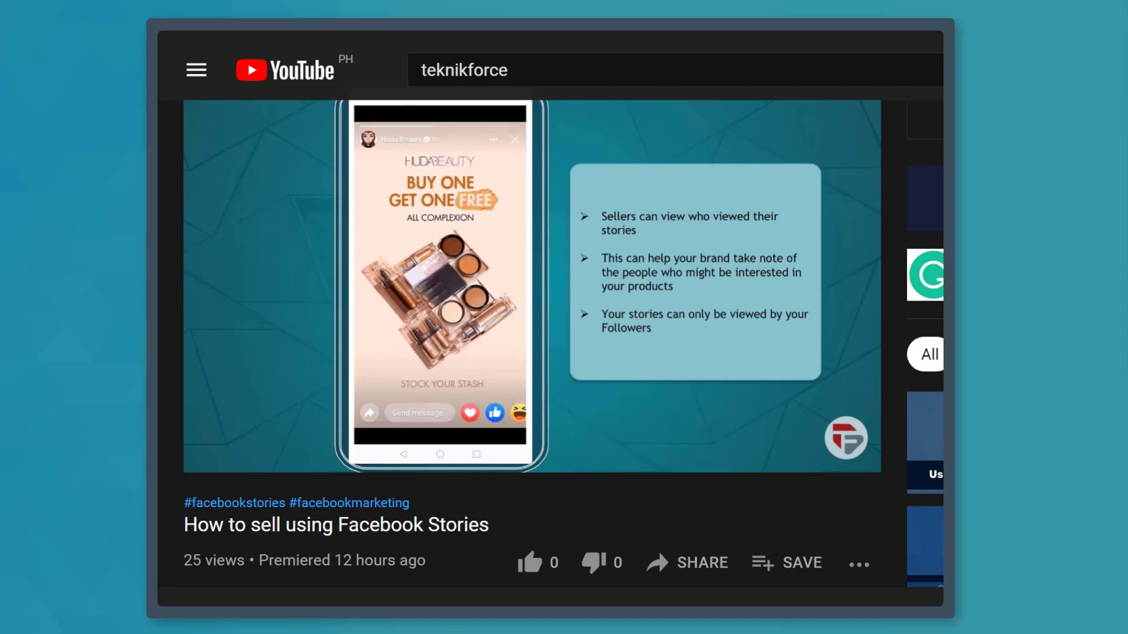
Like the 'How to sell using Facebook Stories' YouTube video so its count reads 1
left_click(530, 568)
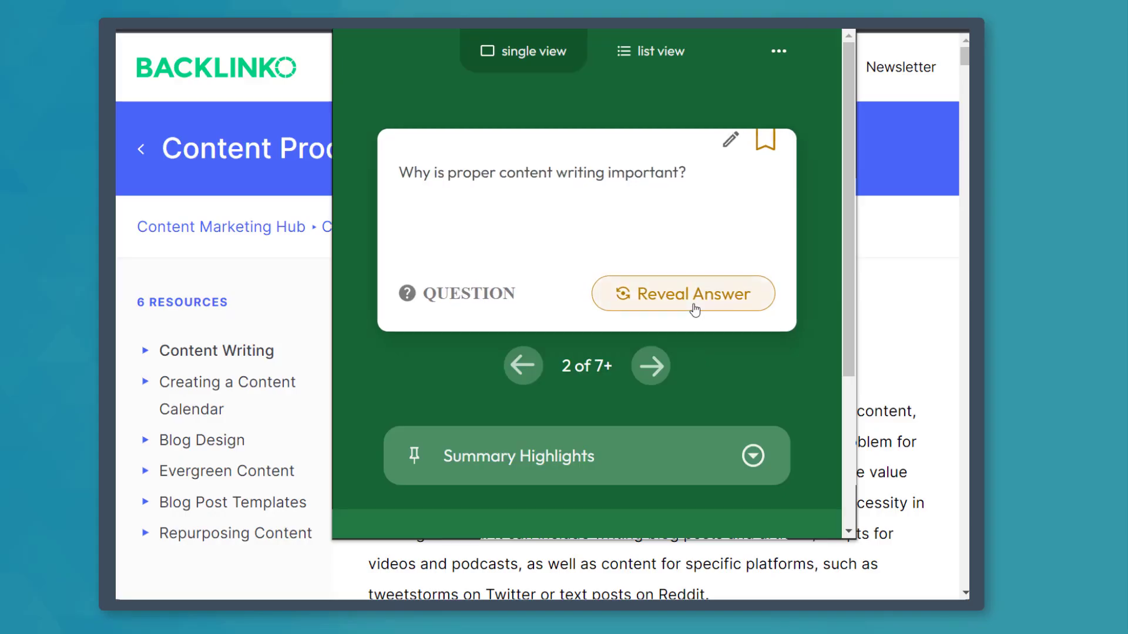
Step through the 13 Backlinko flashcards, revealing answers, until reaching card 6
left_click(693, 308)
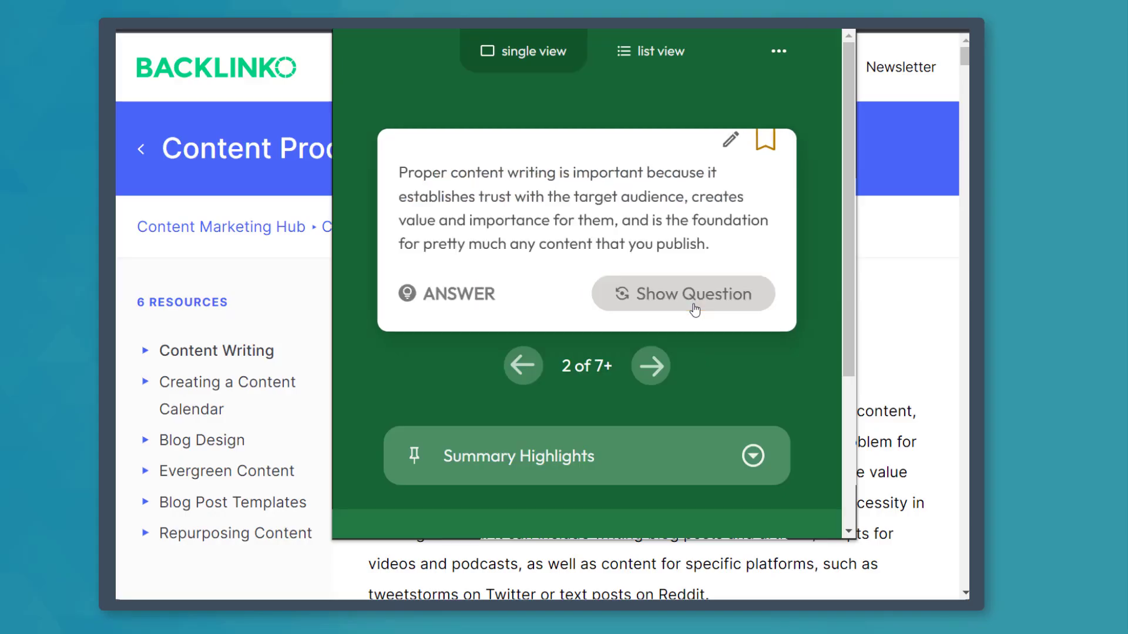
left_click(659, 370)
left_click(758, 327)
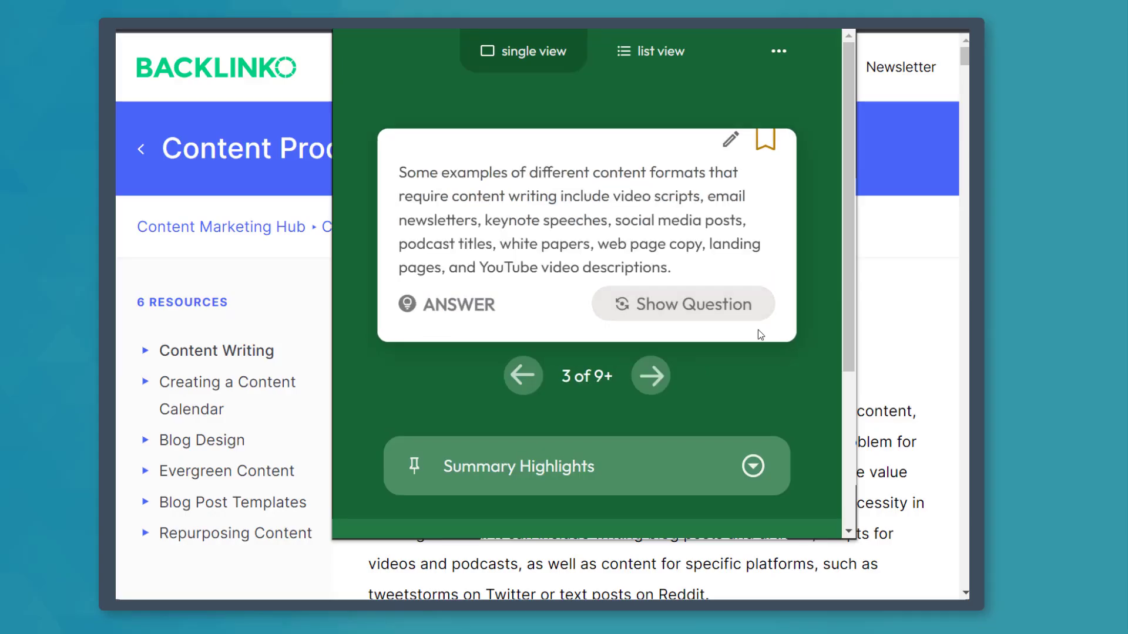
left_click(650, 369)
left_click(659, 374)
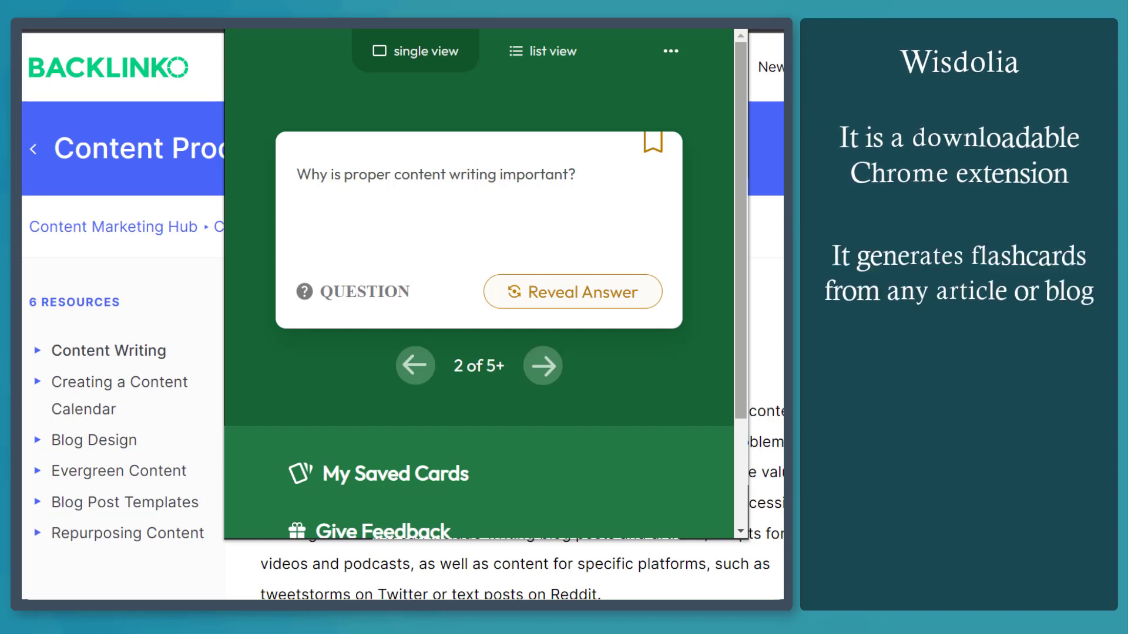
key("Right")
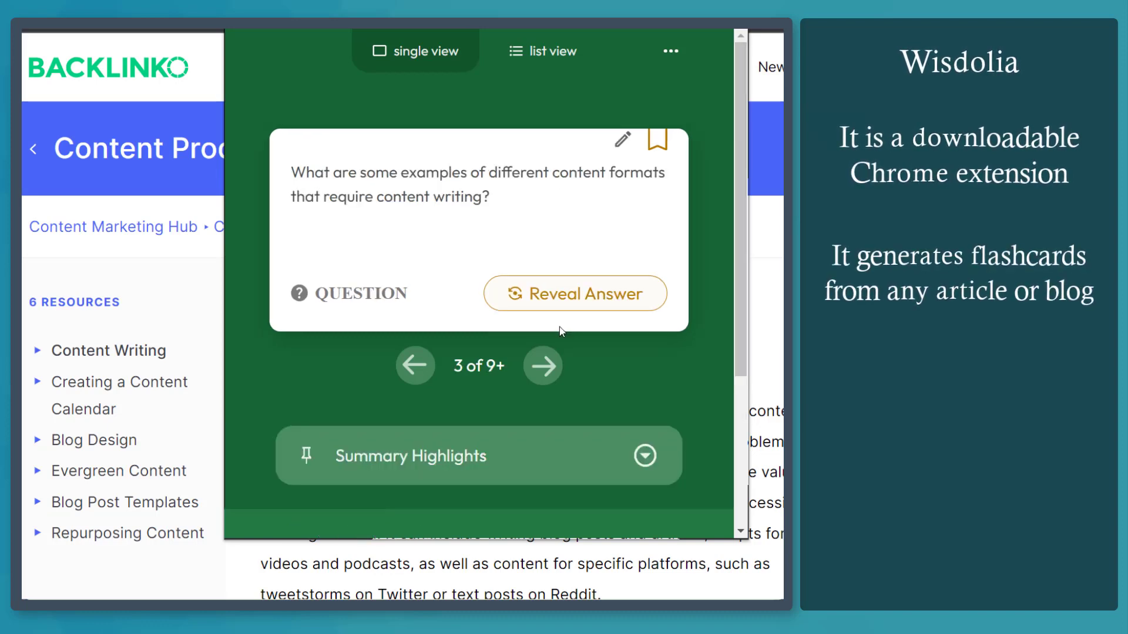
left_click(646, 311)
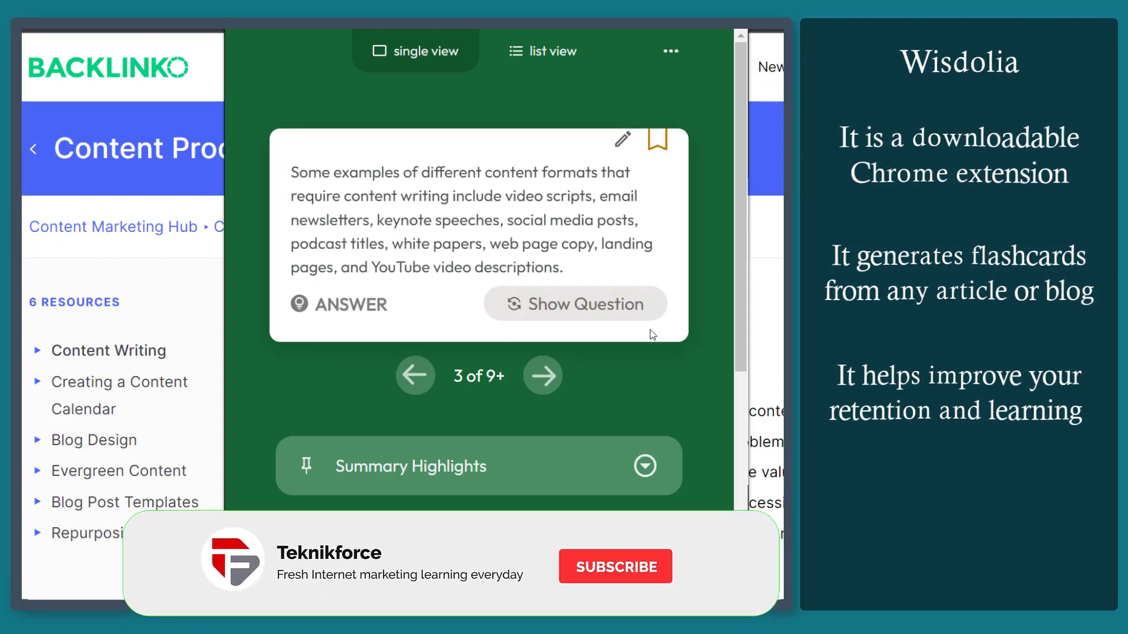
left_click(544, 374)
left_click(544, 374)
left_click(544, 374)
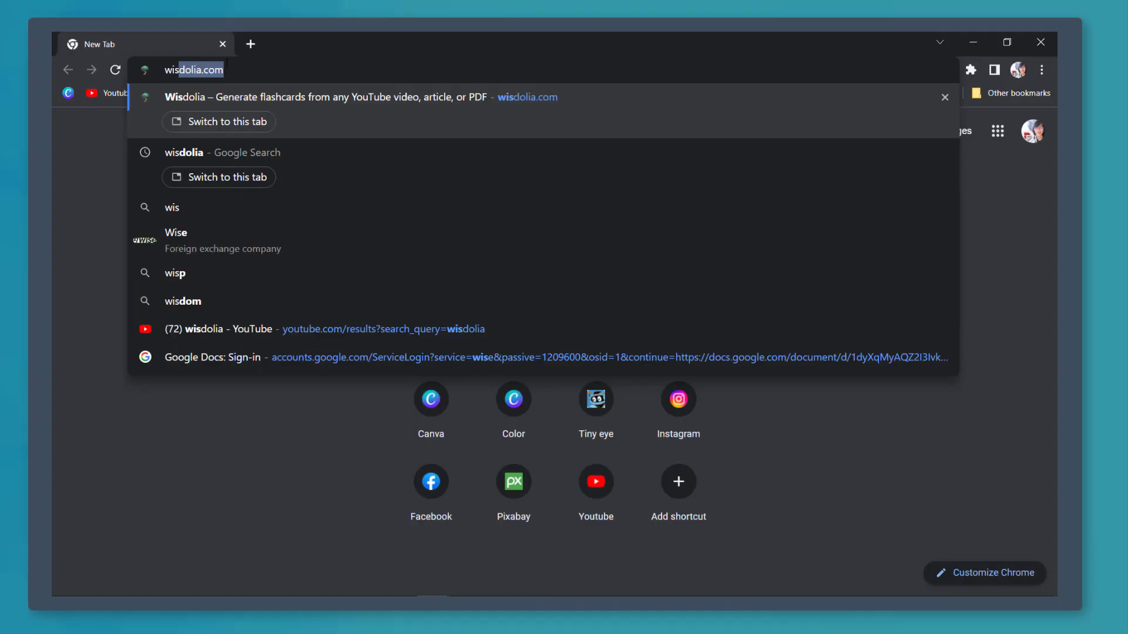
Load wisdolia.com, then go to DemandJump's '10 Examples of Content Writing' article
type("dolia.com")
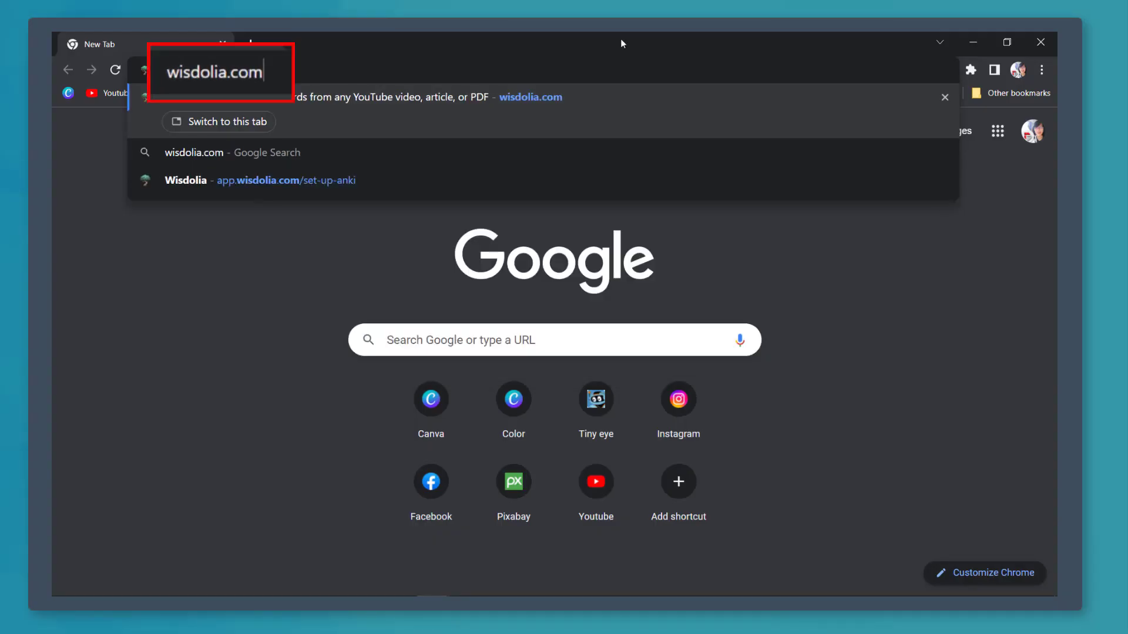
key("Return")
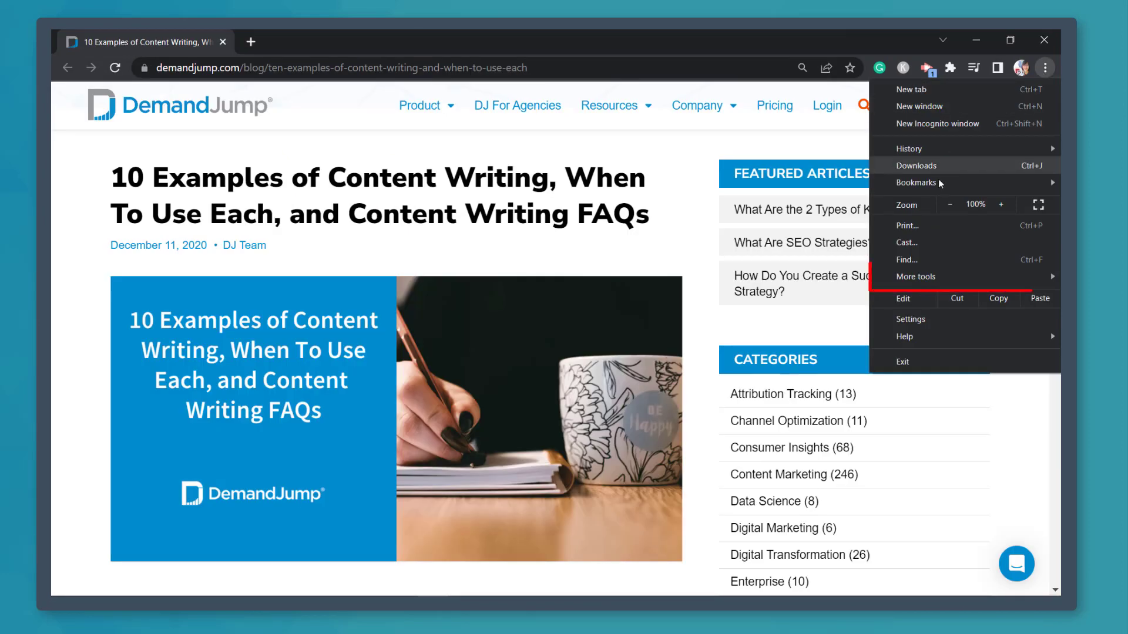
mouse_move(924, 278)
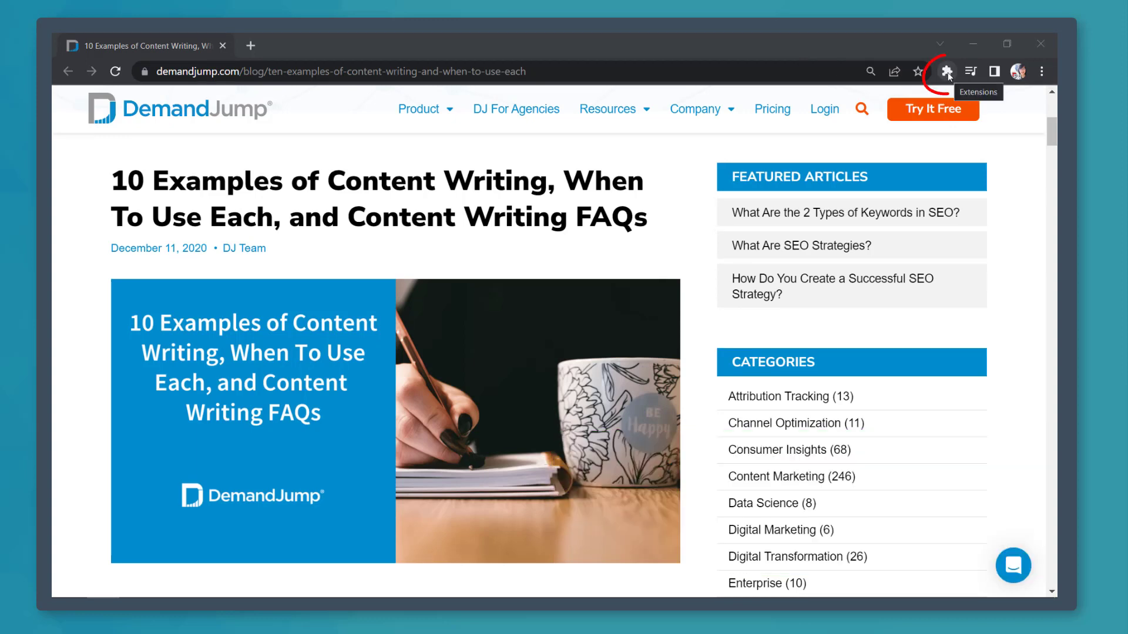
Sign up for the Wisdolia extension with a Google account and pick the Researcher role
left_click(946, 71)
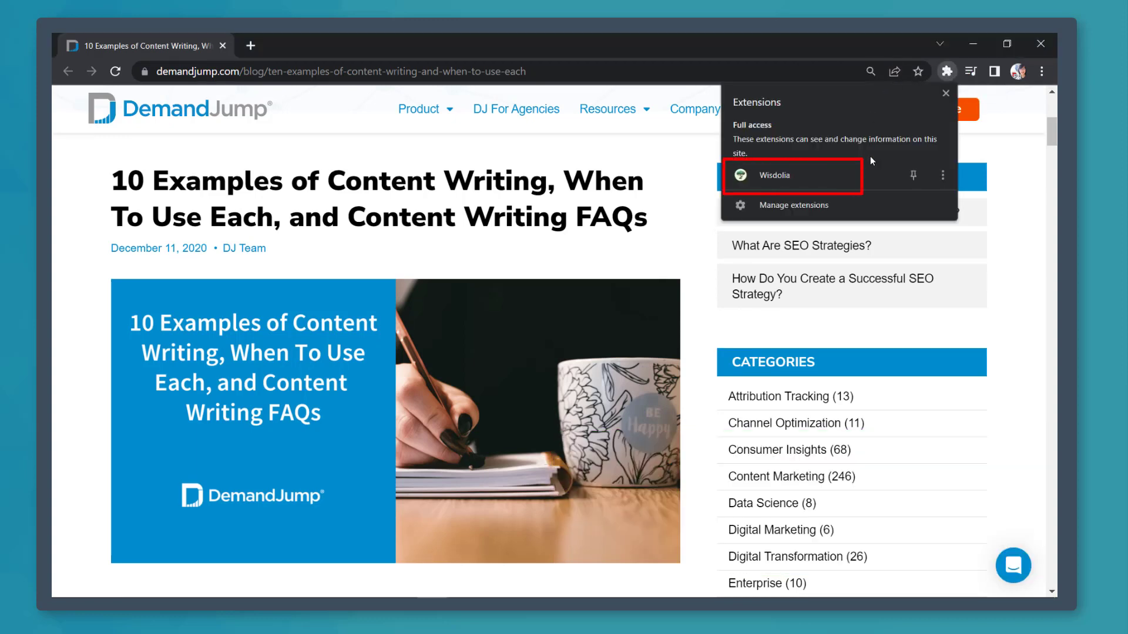
left_click(868, 173)
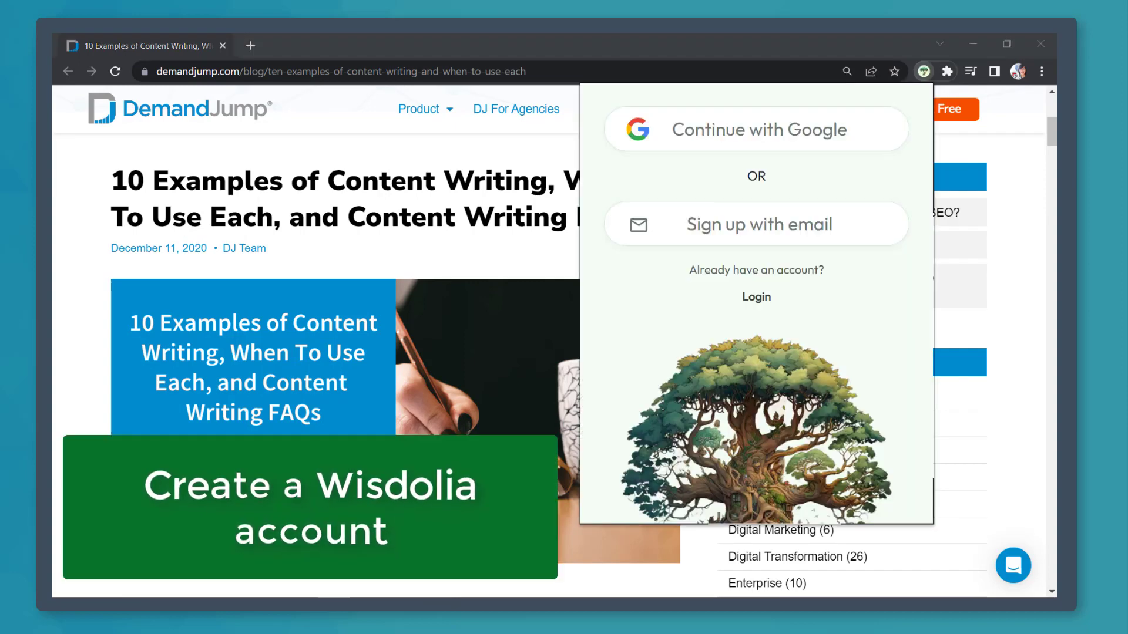
left_click(758, 130)
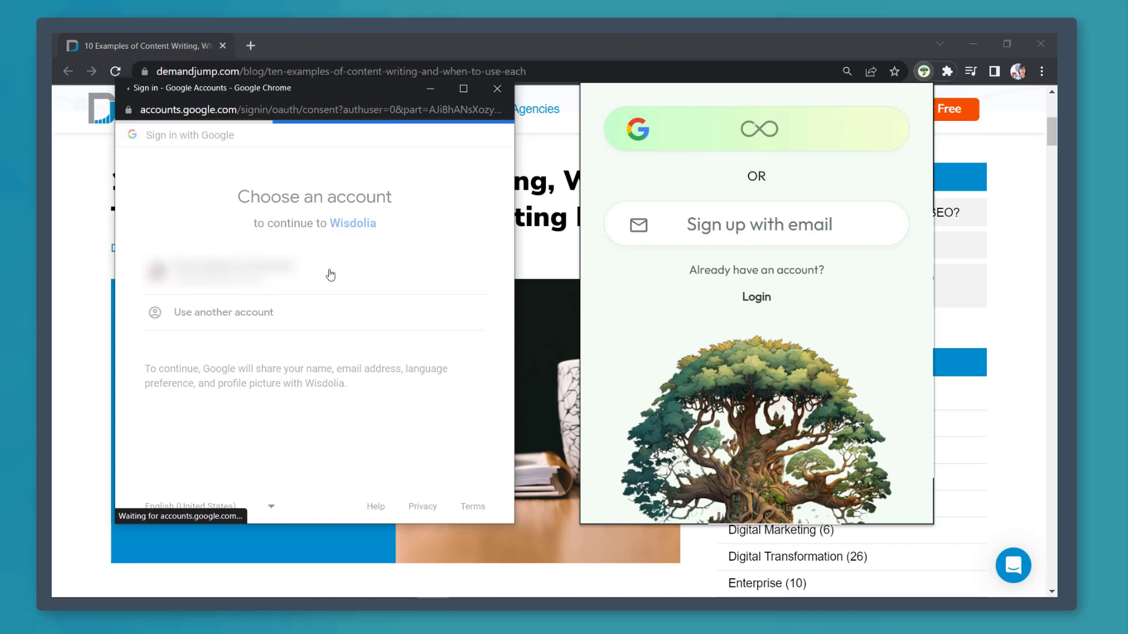
scroll(335, 278, "down", 2)
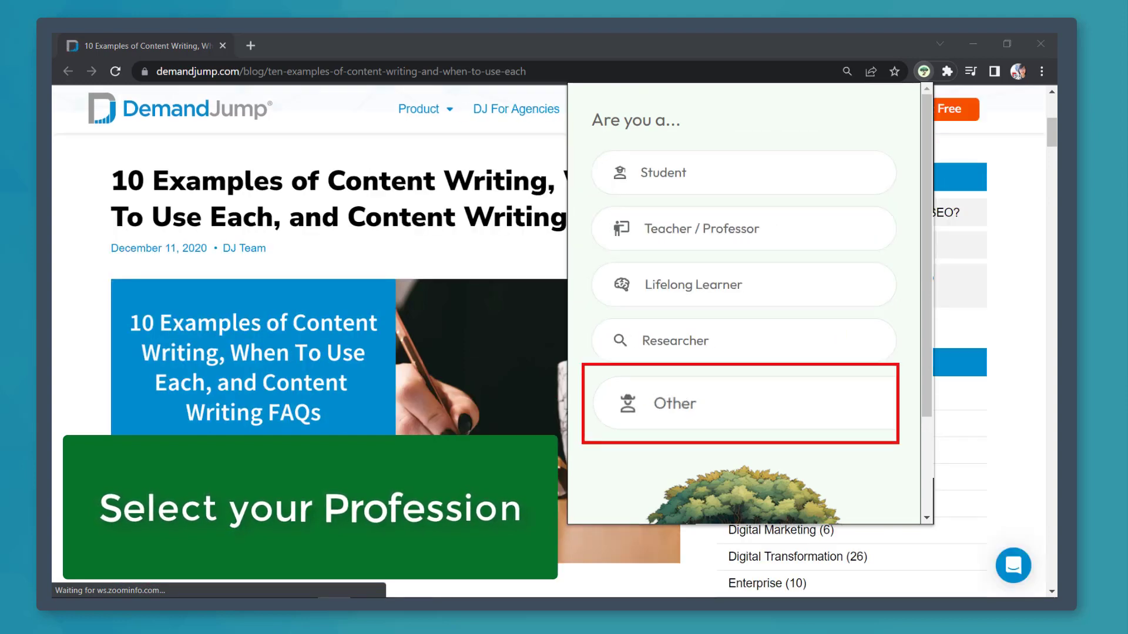
left_click(768, 345)
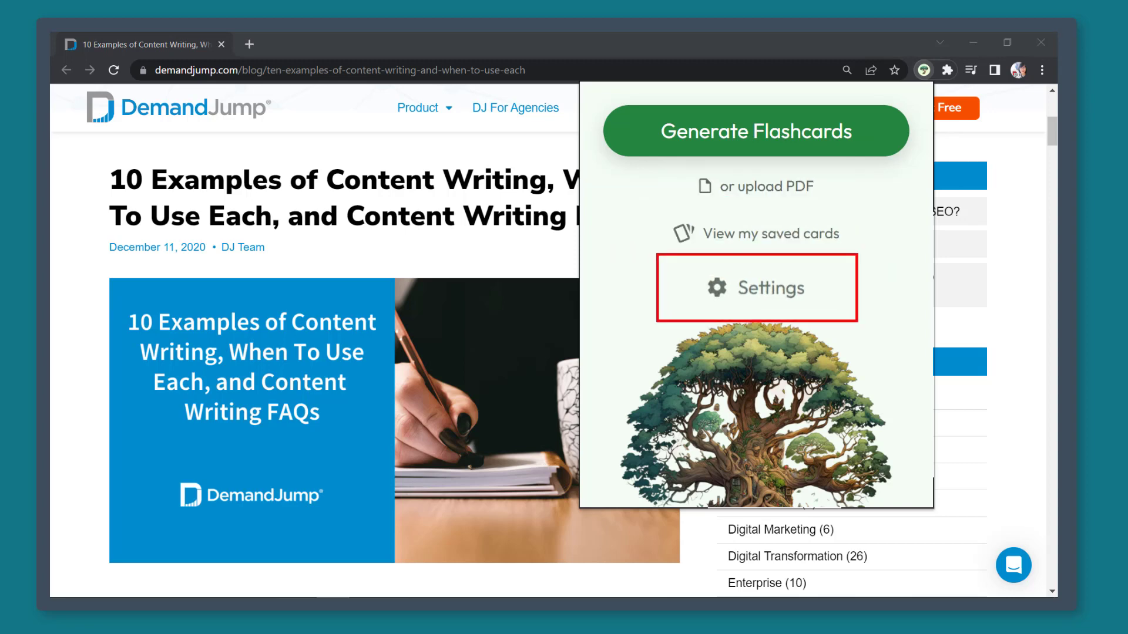
Start Wisdolia's save-to-Anki setup and visit the apps.ankiweb.net download section
left_click(789, 288)
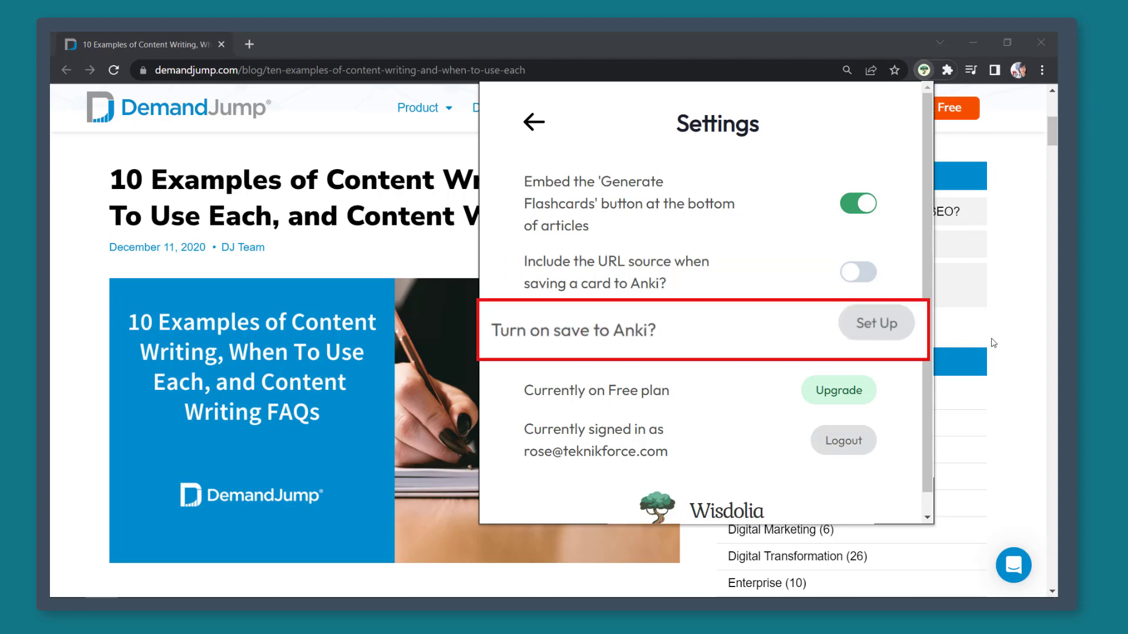
left_click(874, 327)
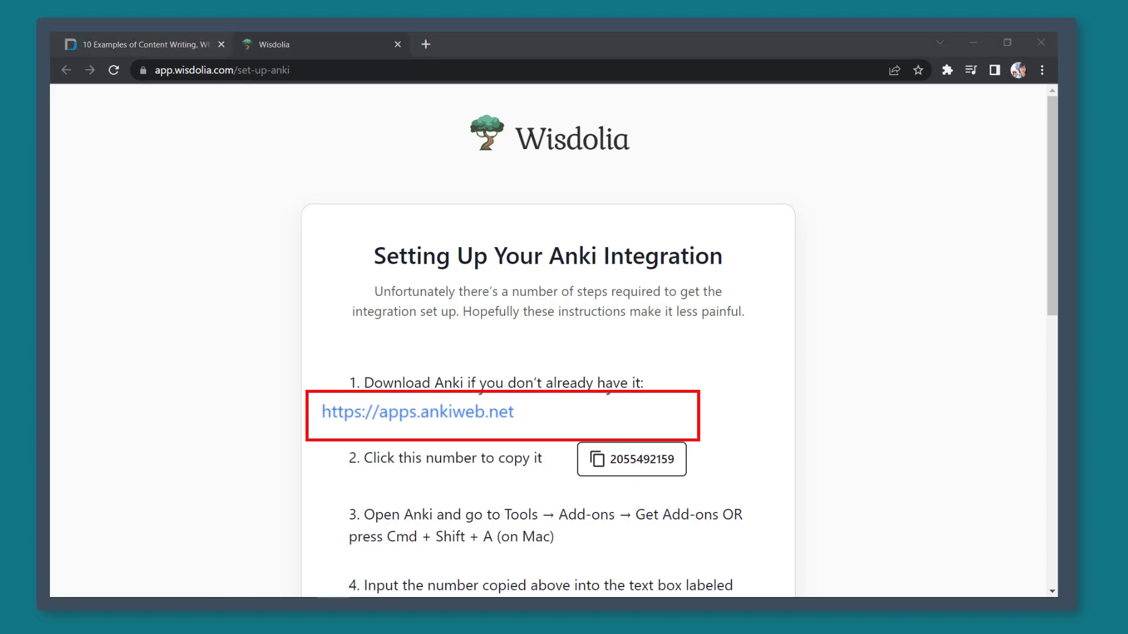
left_click(411, 404)
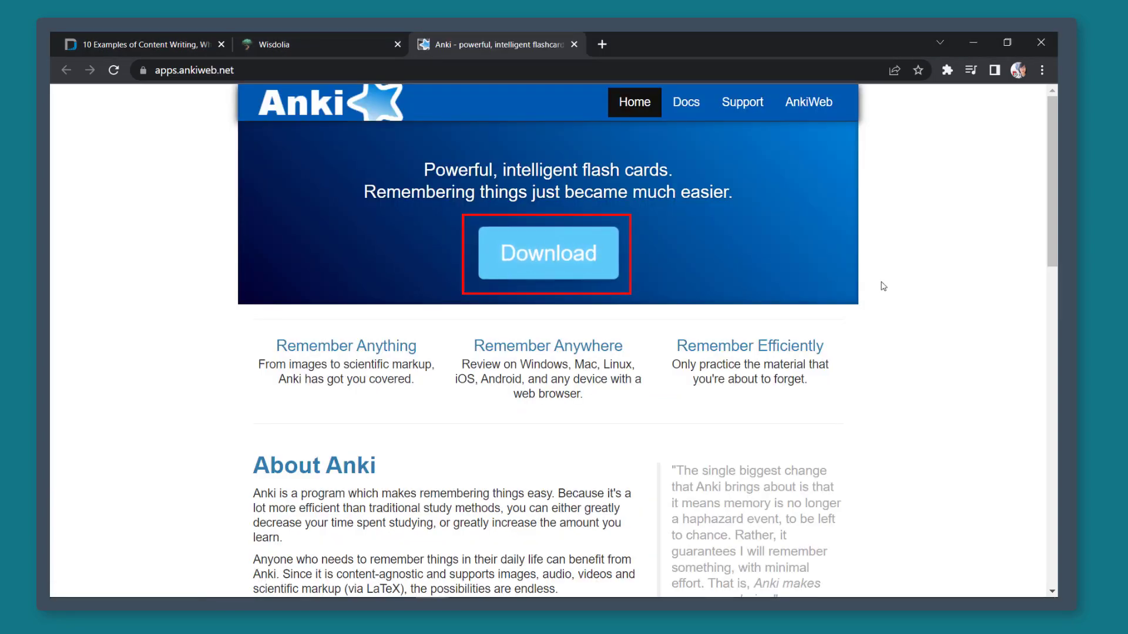
left_click(592, 268)
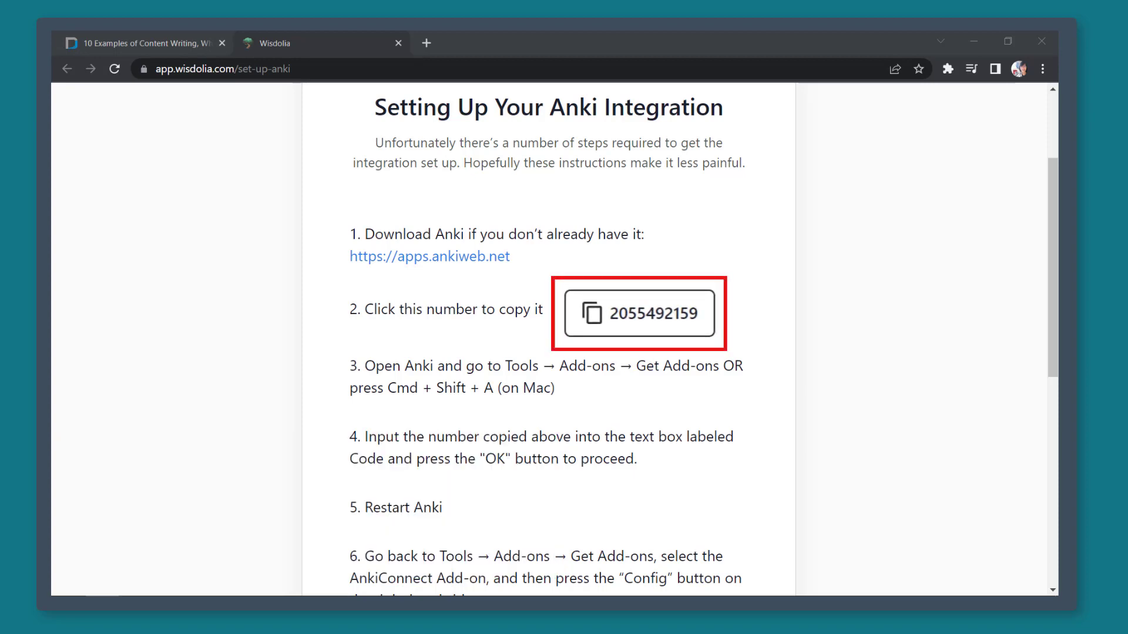
left_click(696, 329)
scroll(705, 305, "down", 2)
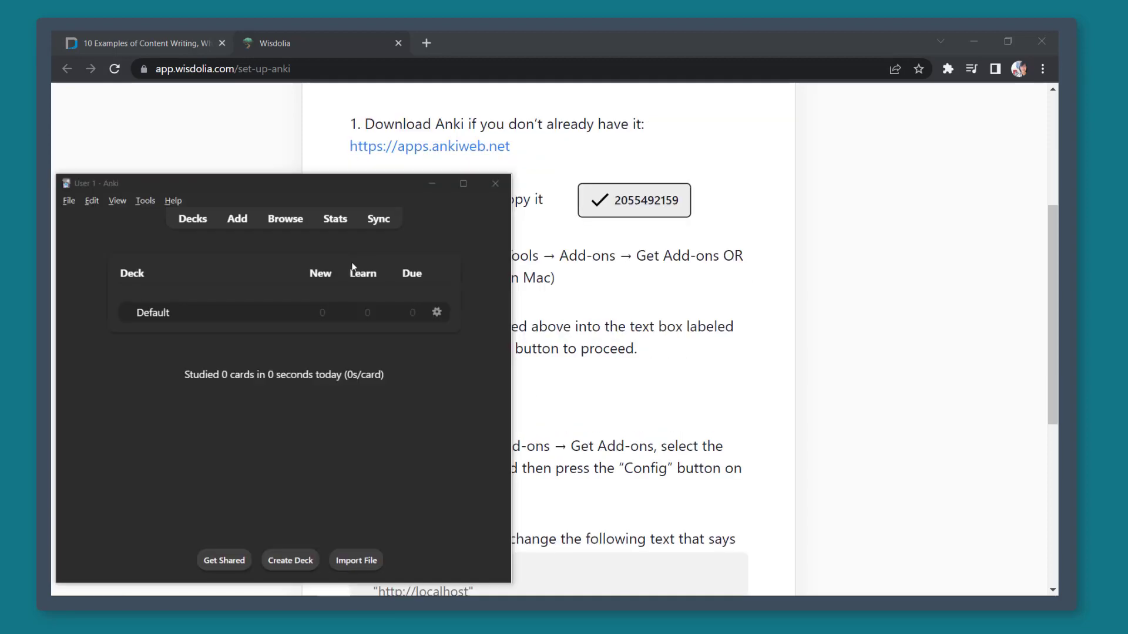
left_click(174, 112)
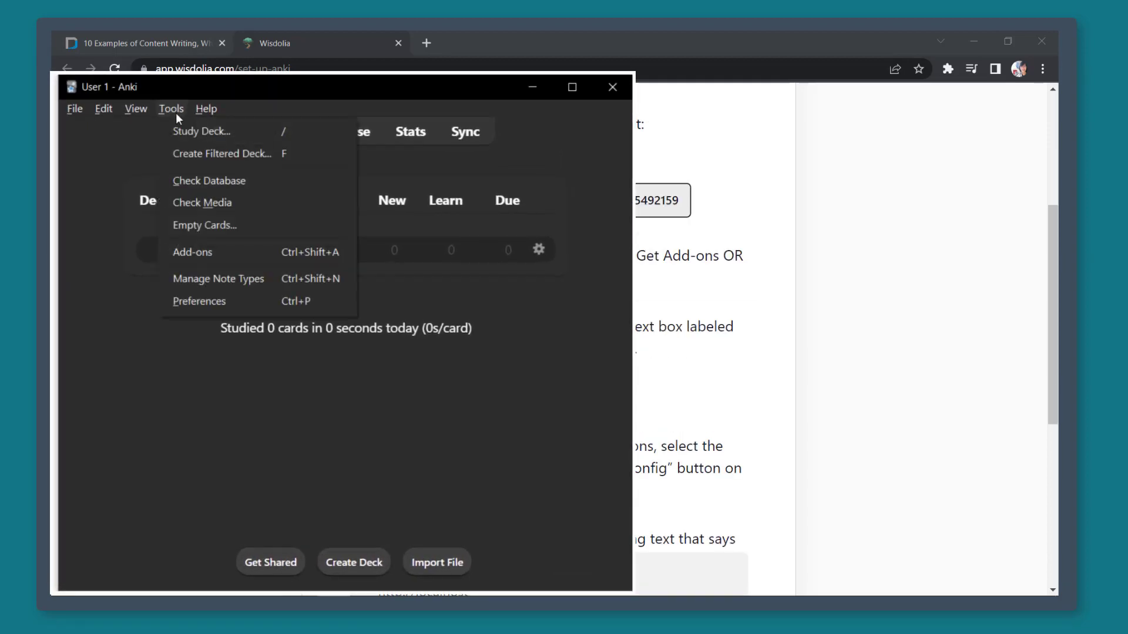
left_click(254, 254)
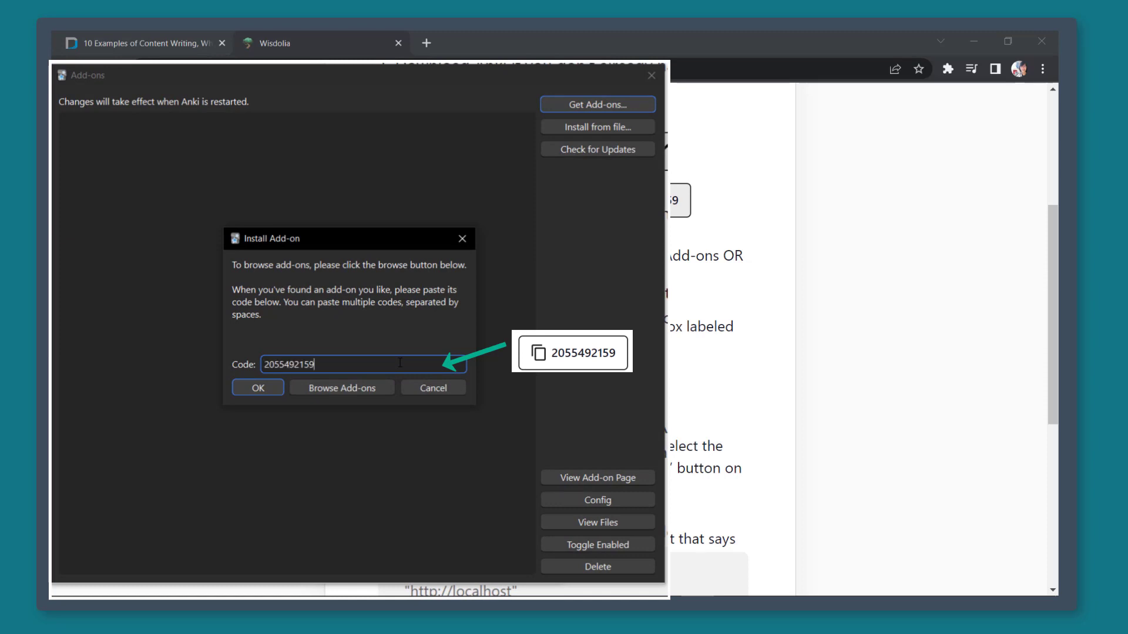
left_click(252, 389)
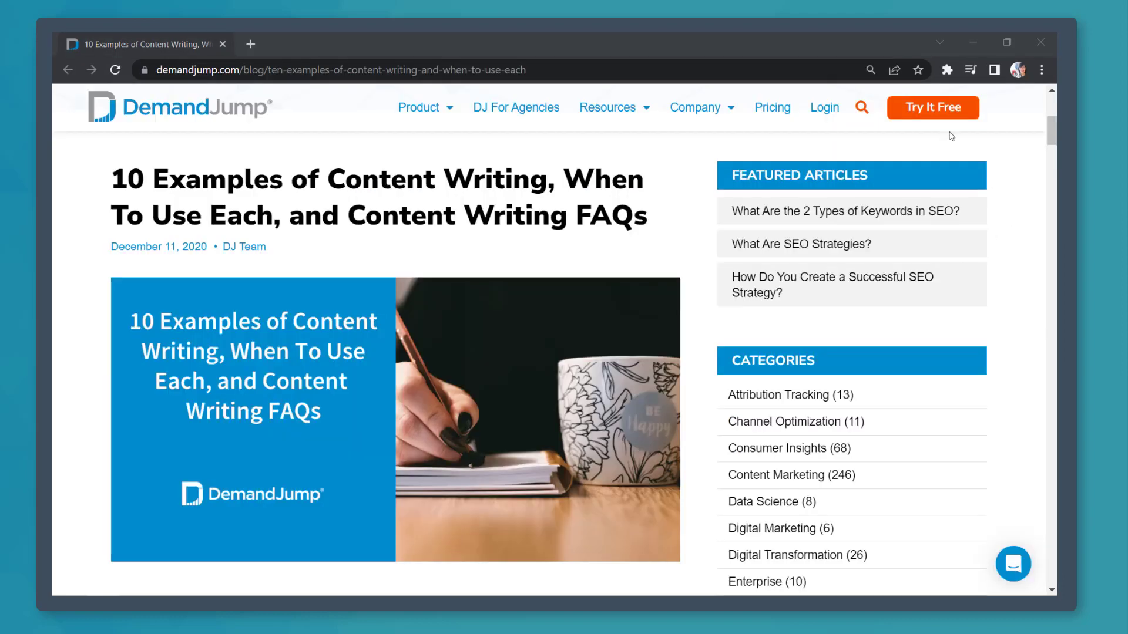
Generate 20 Wisdolia flashcards for the DemandJump article and show them as a list
left_click(947, 71)
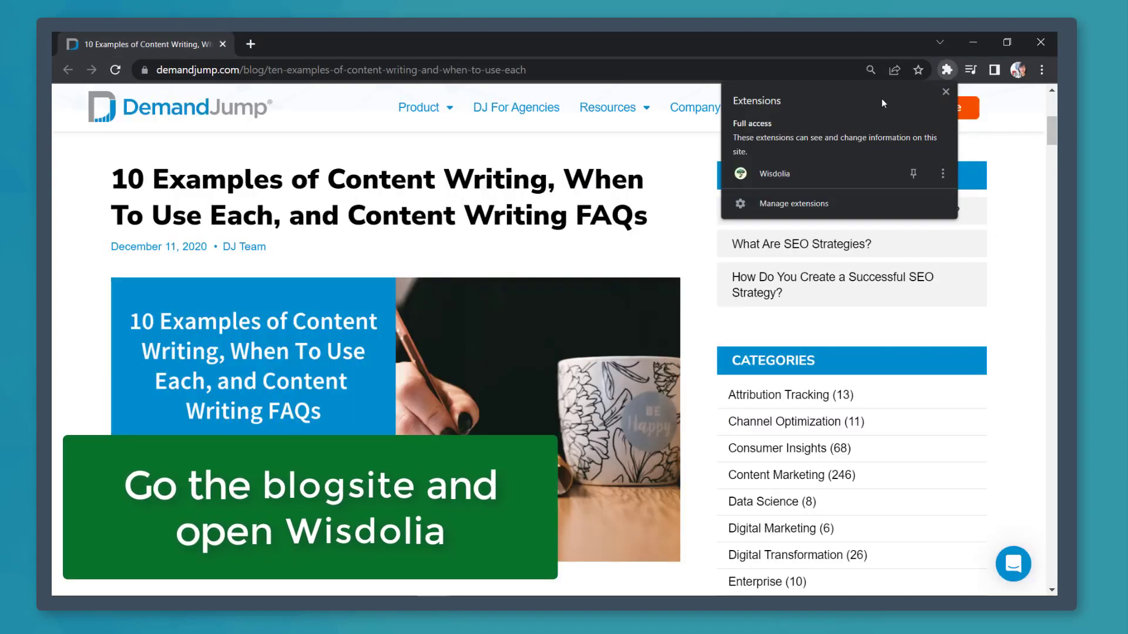
left_click(833, 171)
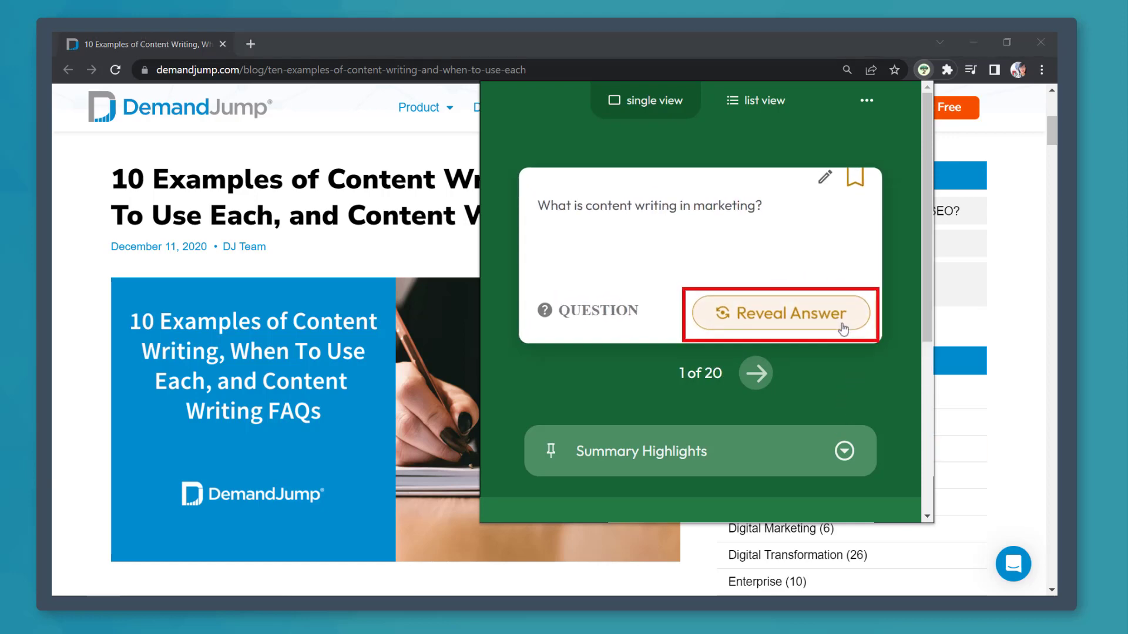
left_click(841, 325)
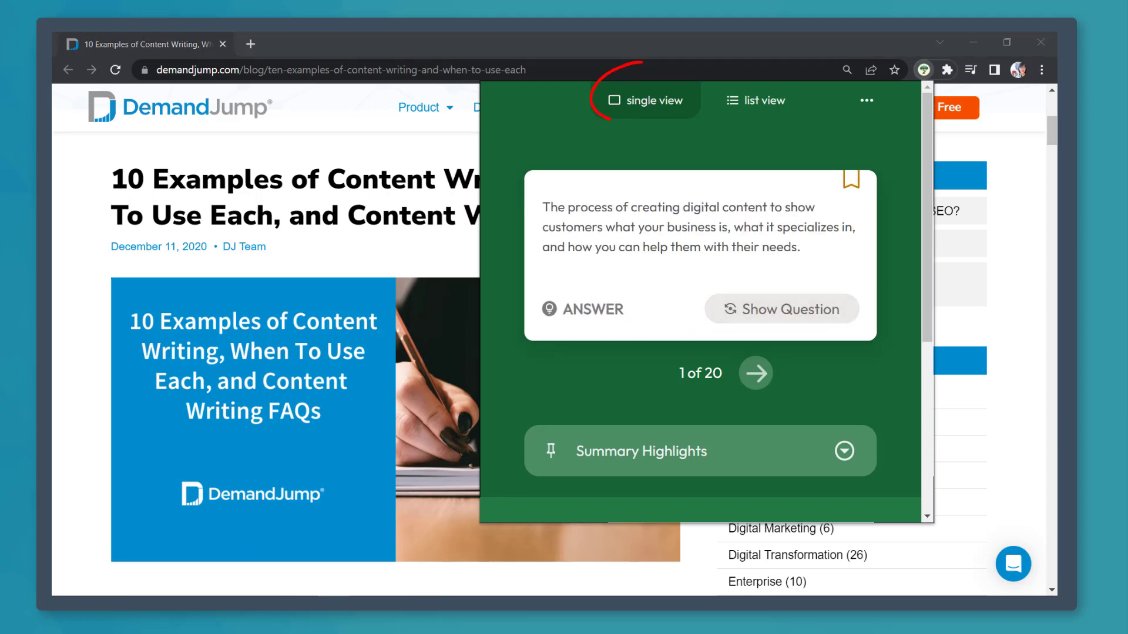
left_click(793, 116)
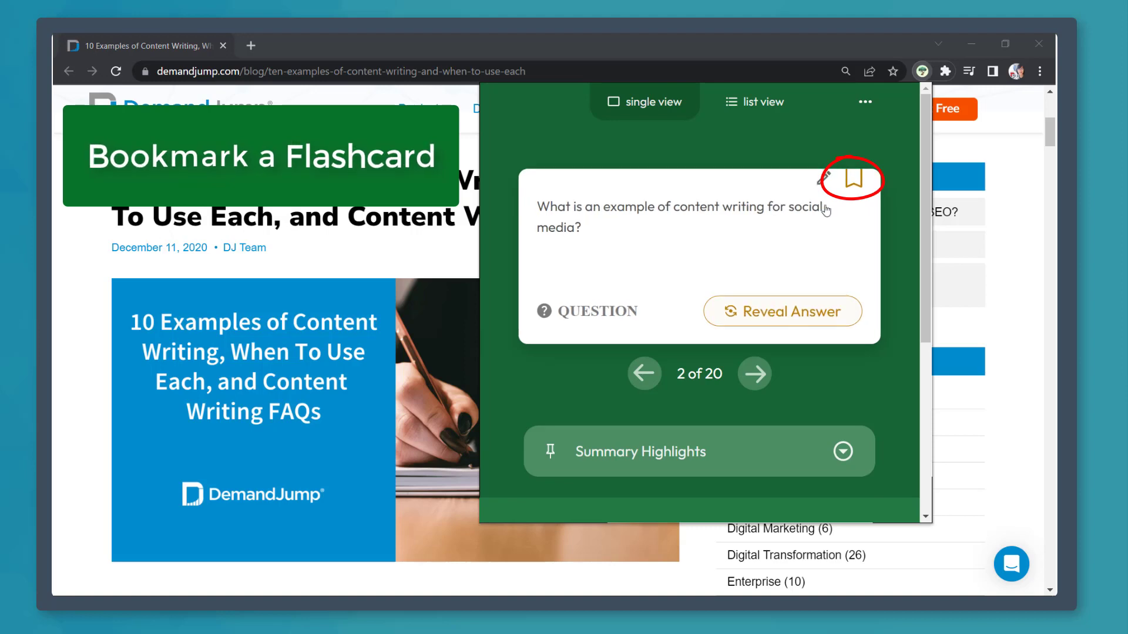
Bookmark the social media card and save it to Anki as well
left_click(855, 185)
left_click(854, 182)
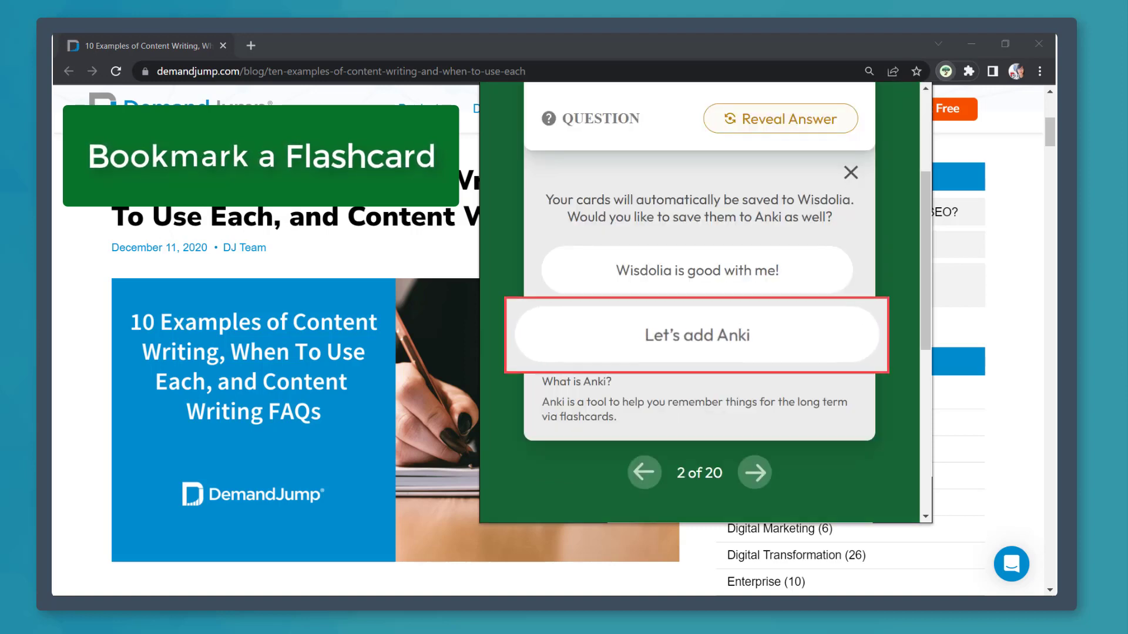
left_click(816, 351)
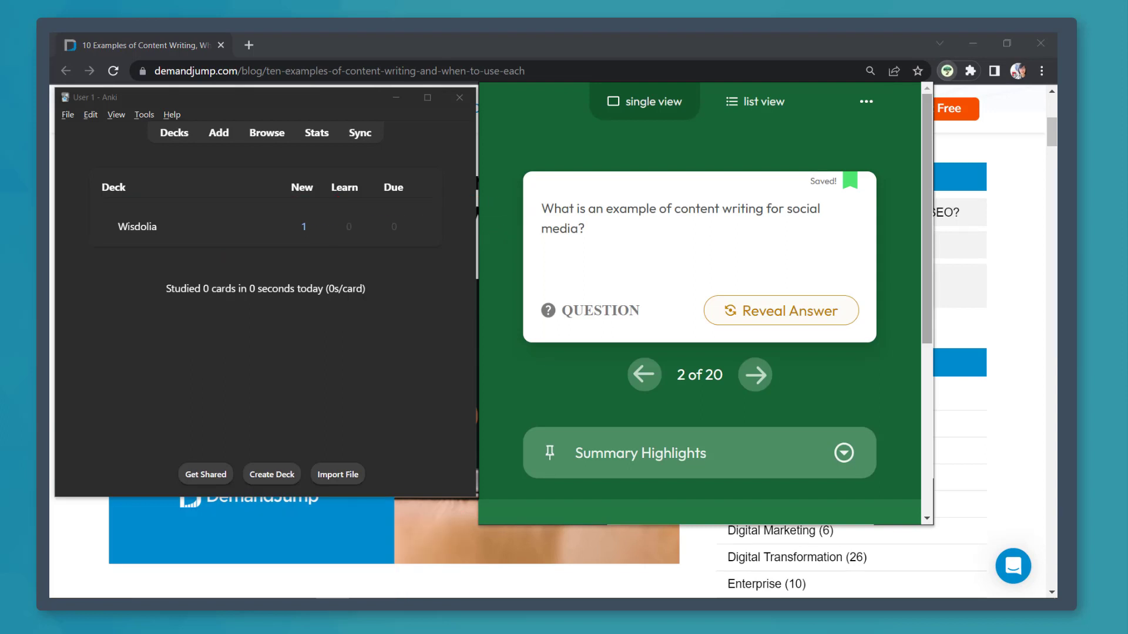
Study Anki's Wisdolia deck and reveal the social media card's answer
left_click(186, 234)
left_click(137, 227)
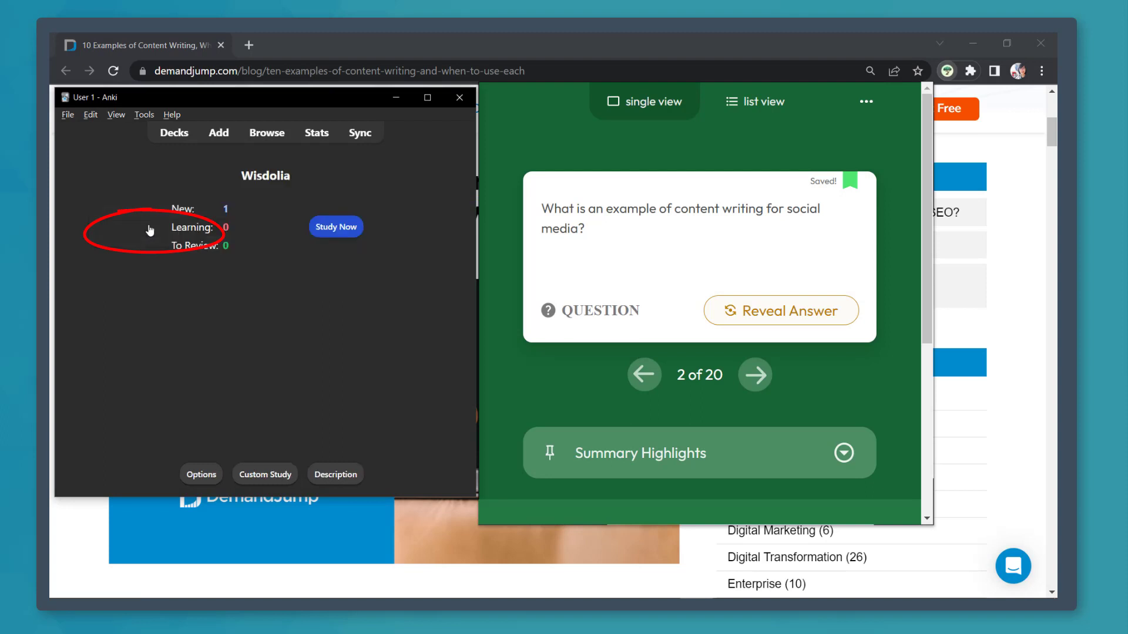
left_click(317, 228)
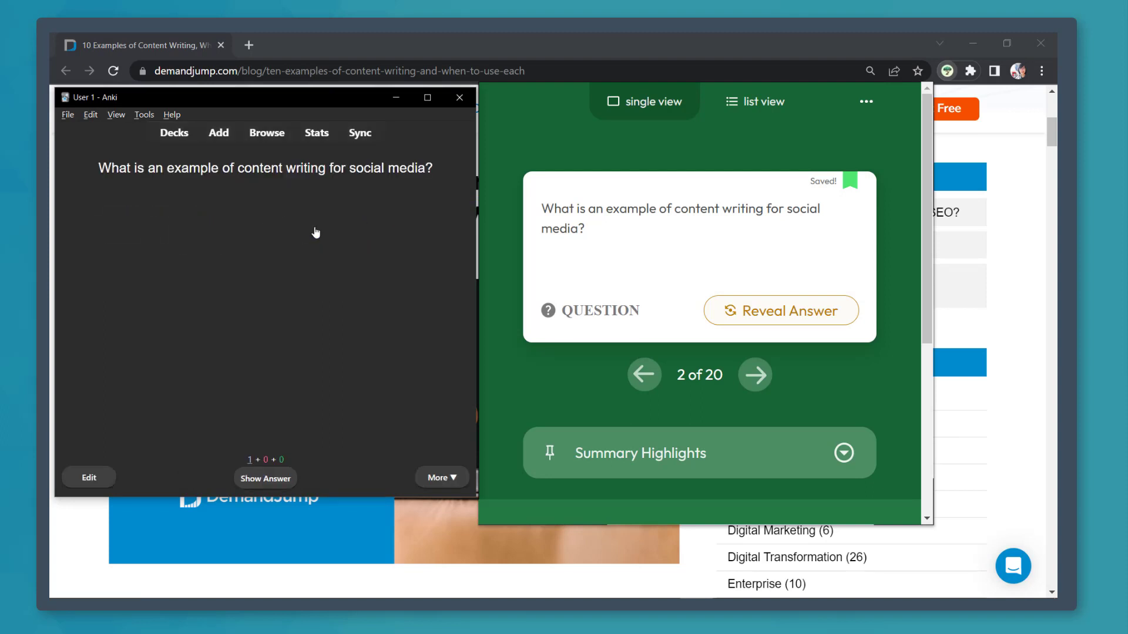
left_click(287, 480)
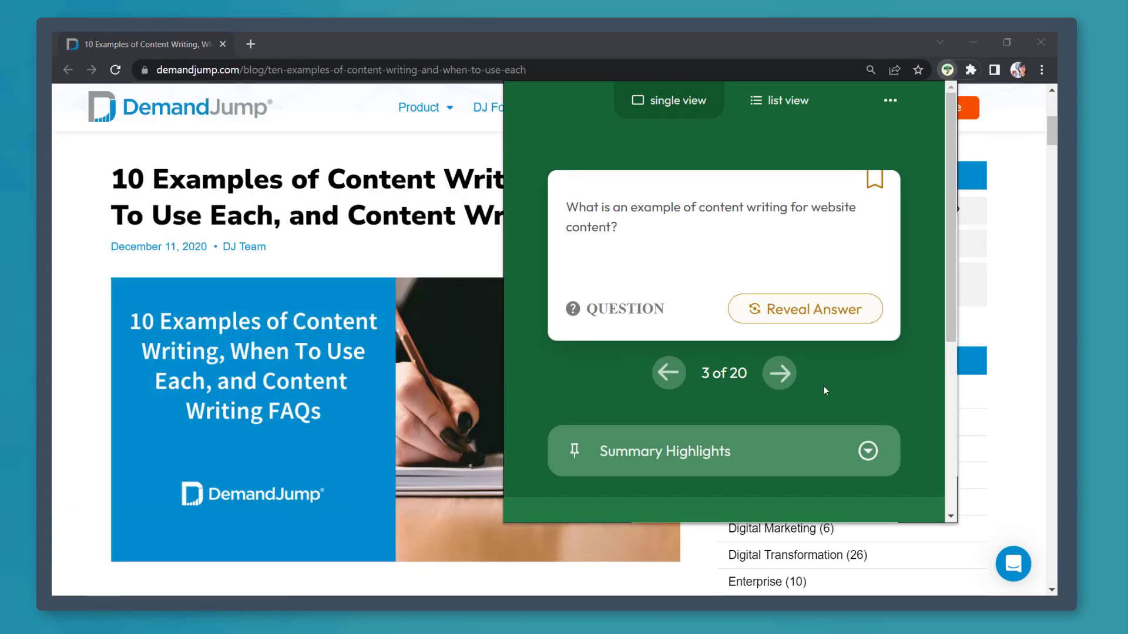
Edit card 4's question to end 'You can answer more than one.', then reveal its answer
left_click(780, 375)
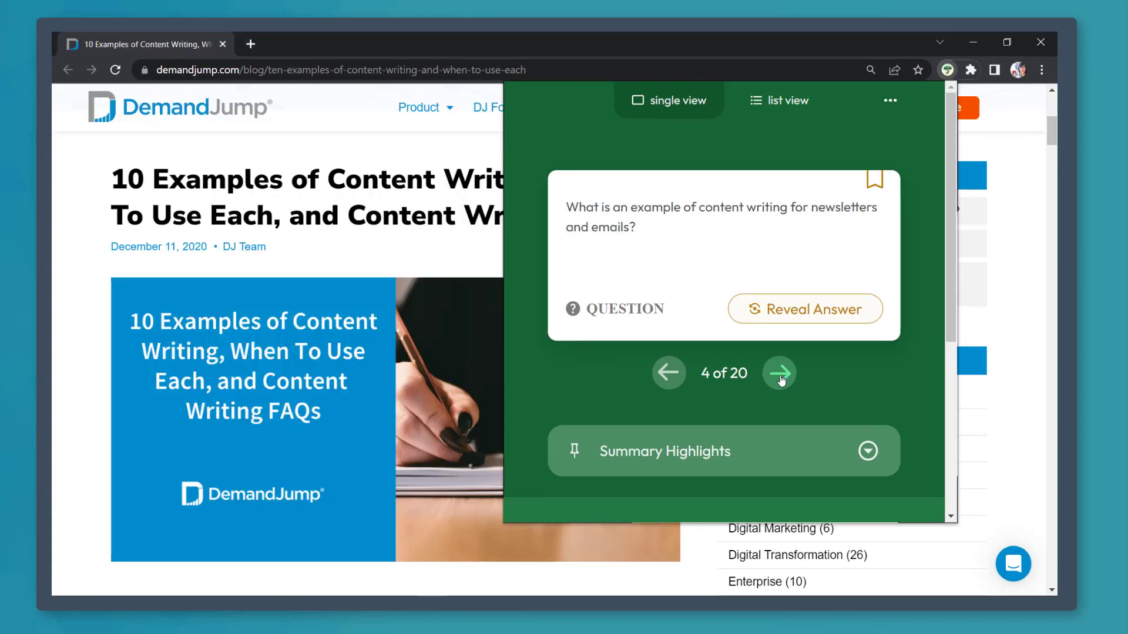
left_click(804, 309)
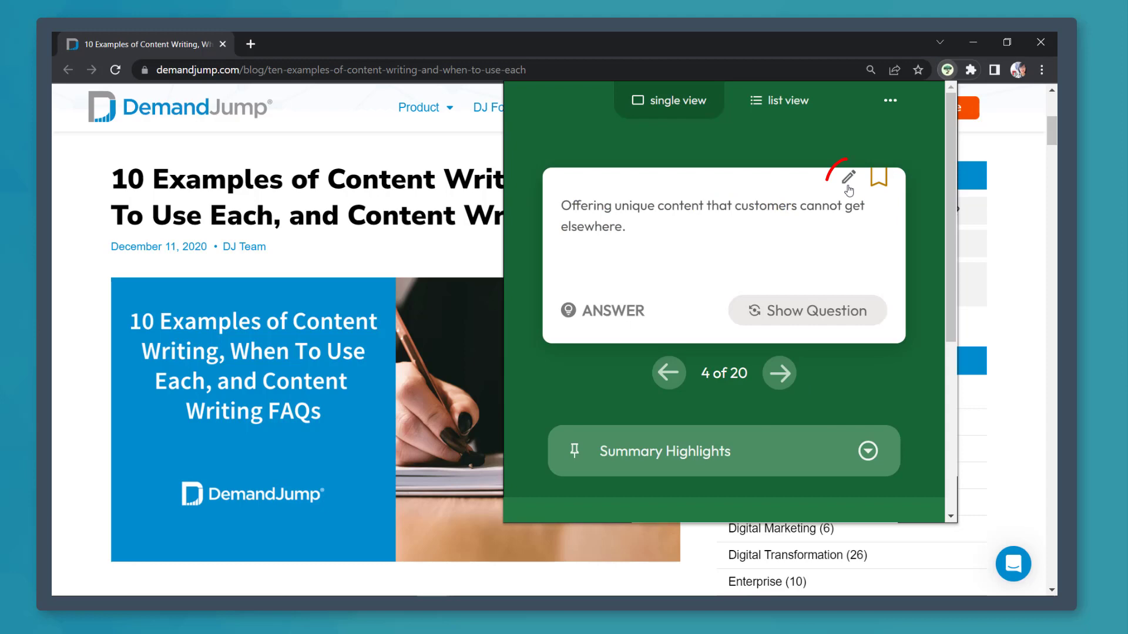
left_click(846, 182)
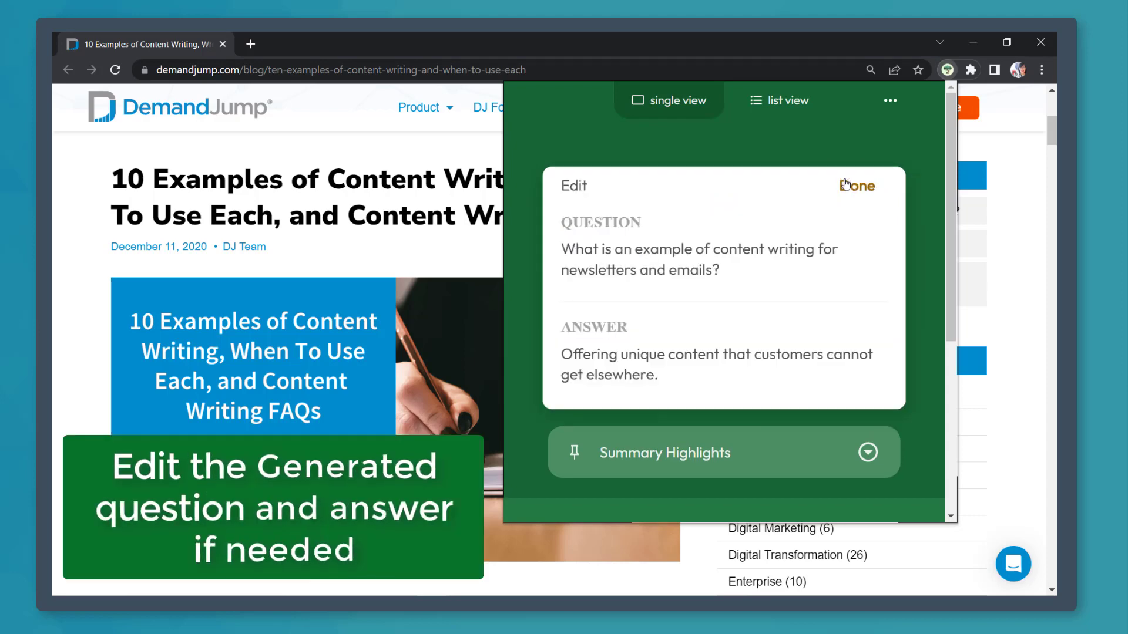
left_click(844, 184)
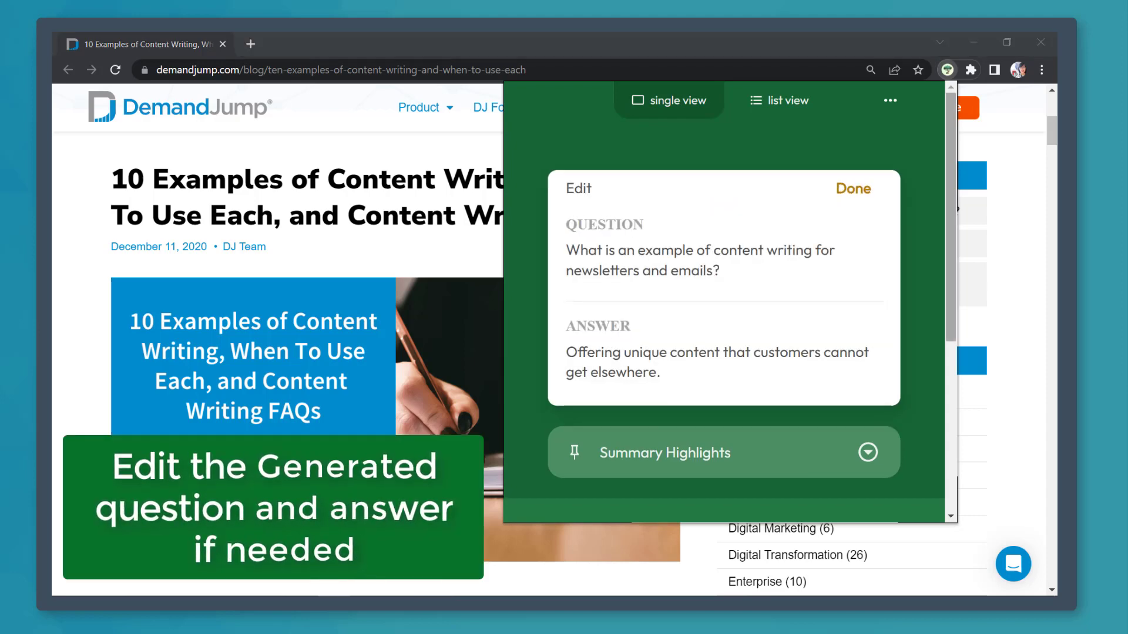
left_click(764, 279)
type("You can answer more than one.")
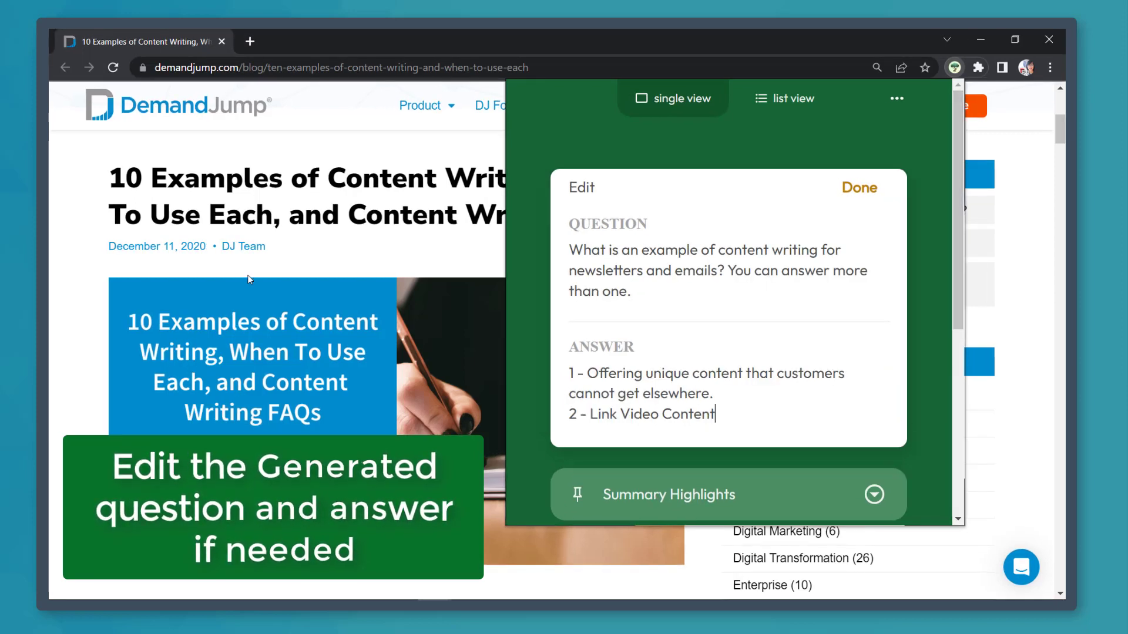
type(".")
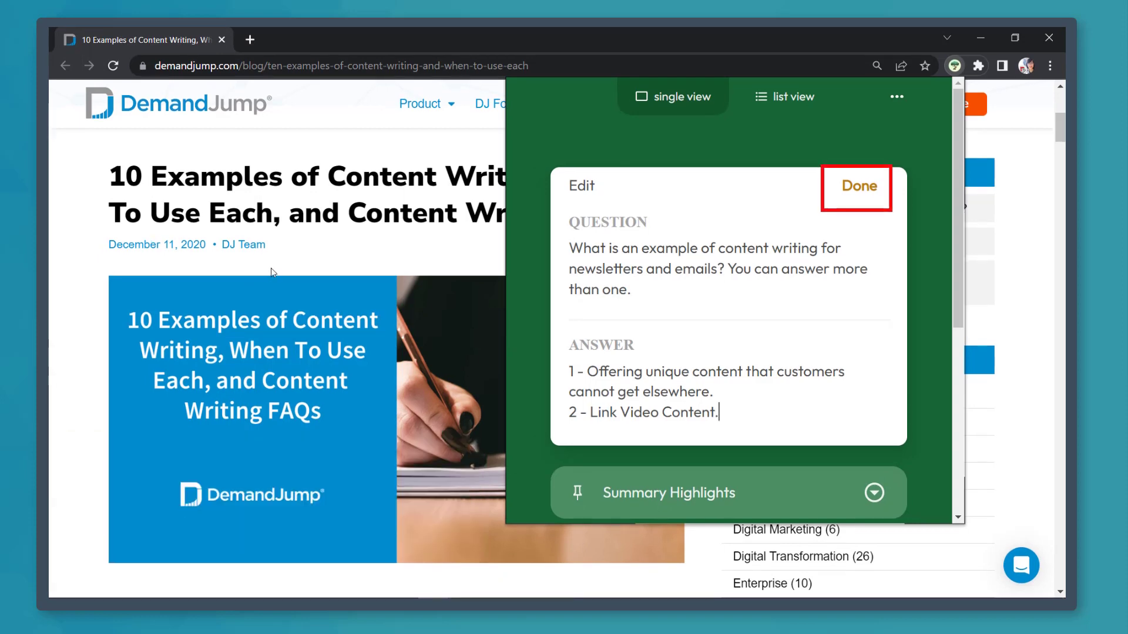
left_click(862, 189)
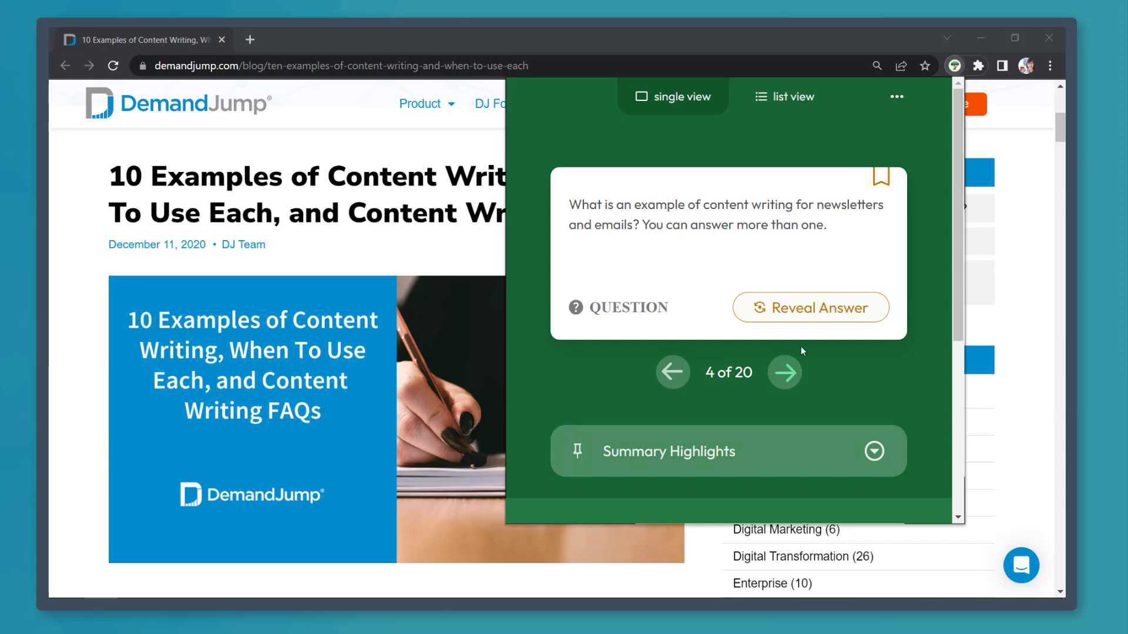
left_click(818, 322)
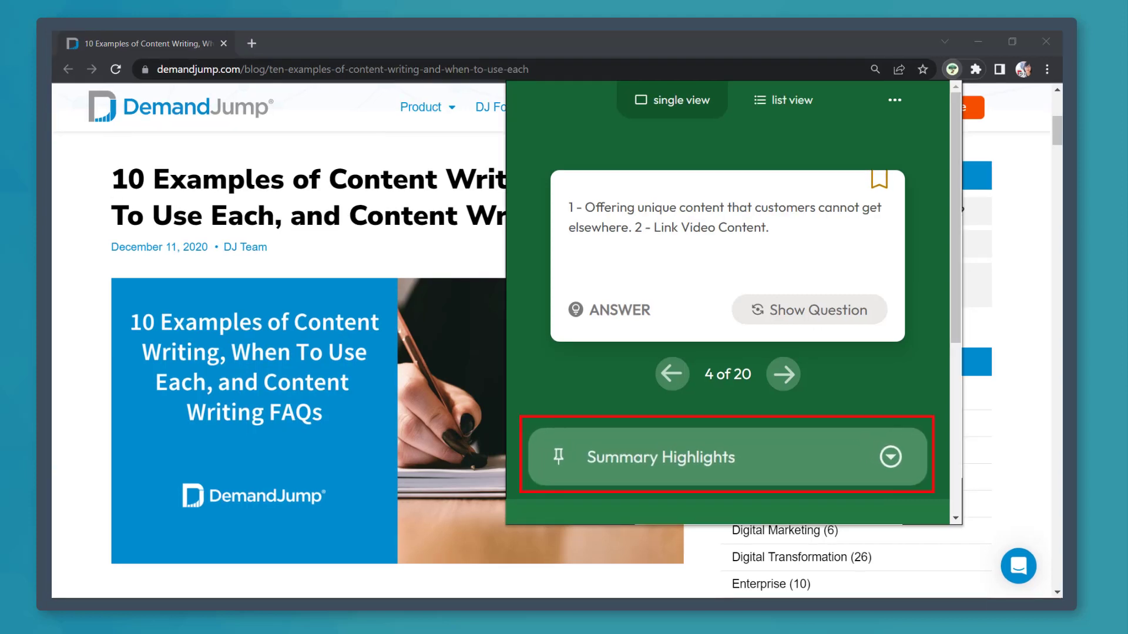
Expand Summary Highlights and scroll through the DemandJump article's key-point bullets
left_click(881, 458)
scroll(881, 458, "down", 5)
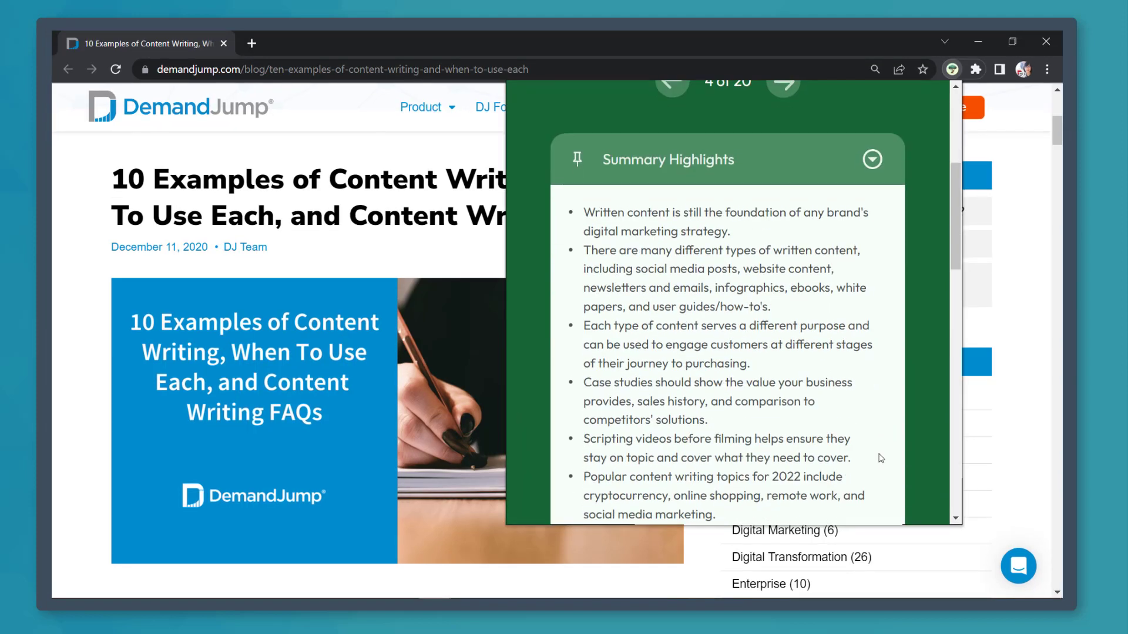
scroll(881, 458, "down", 1)
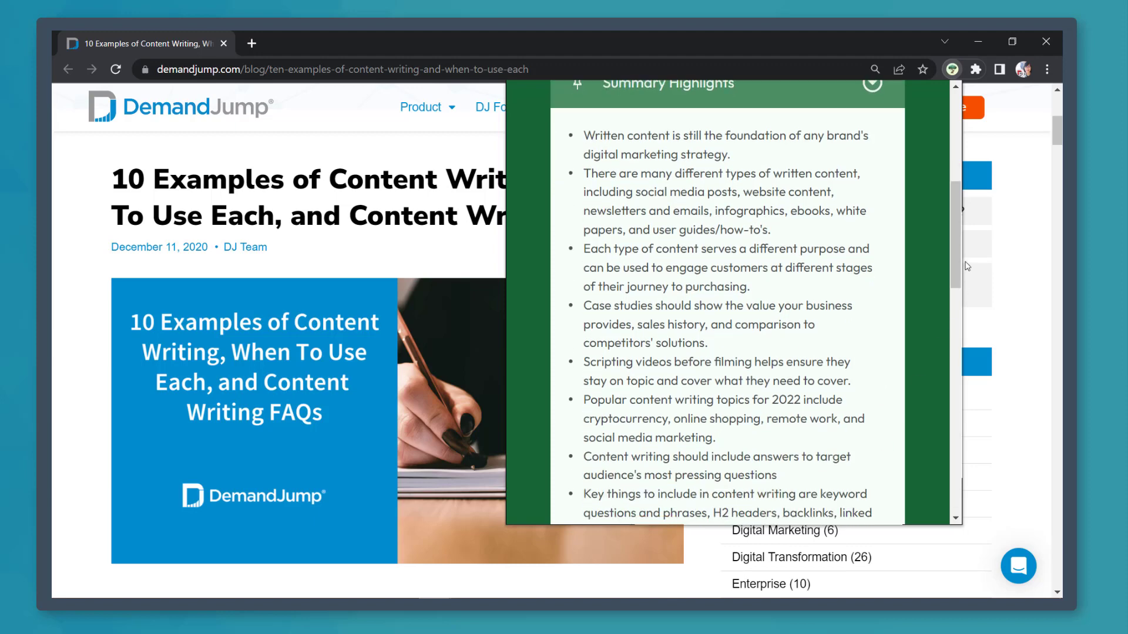
left_click_drag(959, 241, 956, 231)
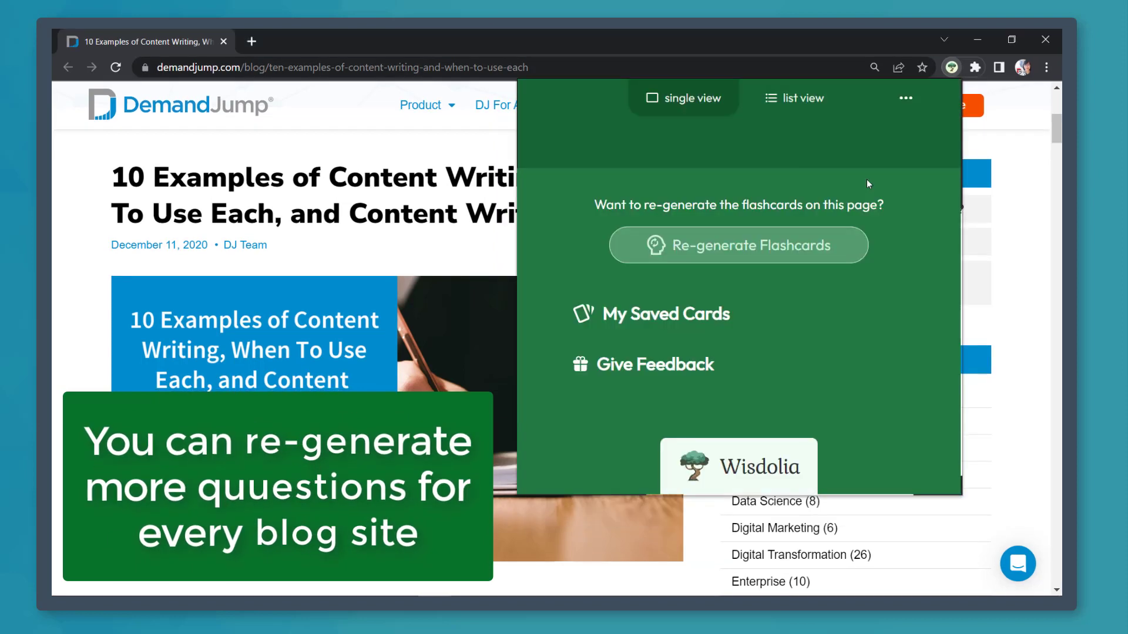
Regenerate the article's flashcards and reveal the answer on the script-videos card
left_click(866, 179)
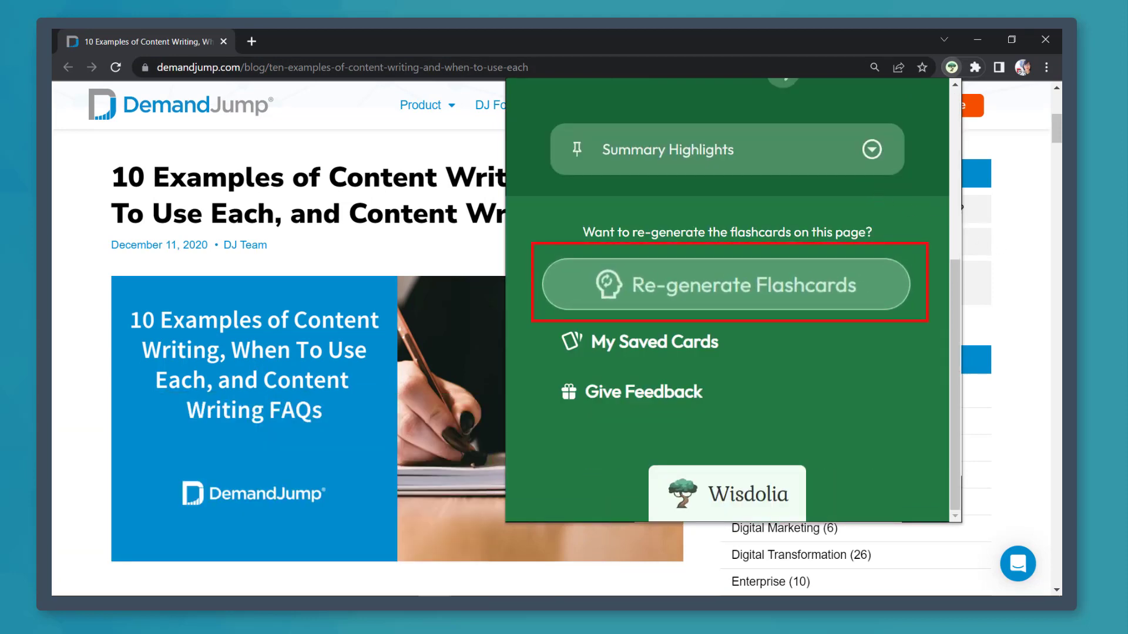
left_click(825, 272)
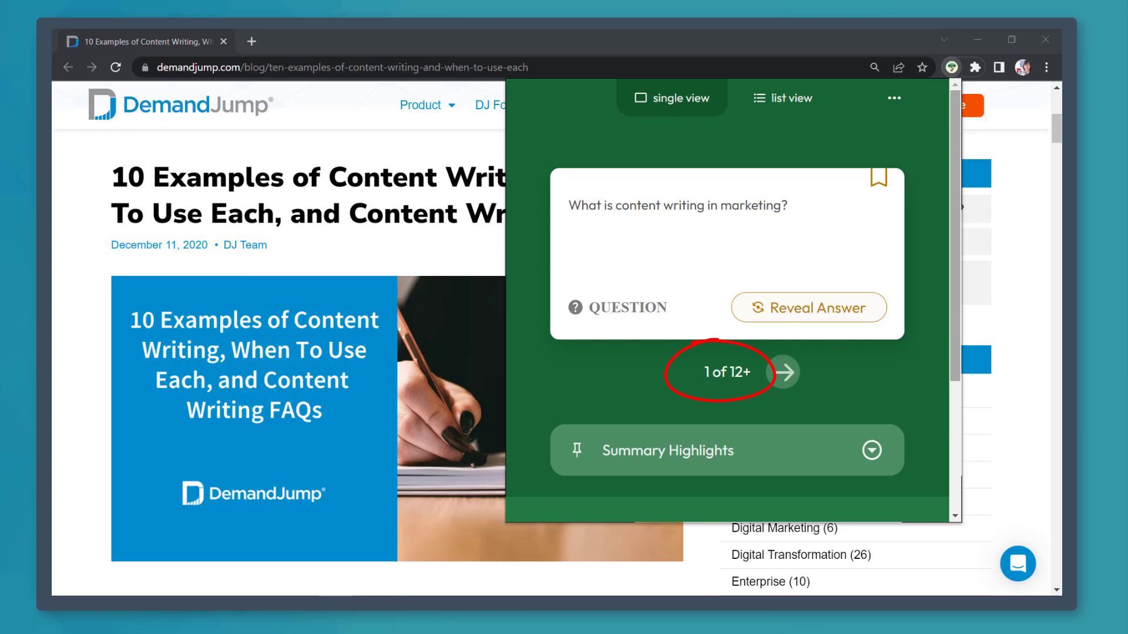
scroll(847, 310, "down", 5)
scroll(851, 405, "down", 10)
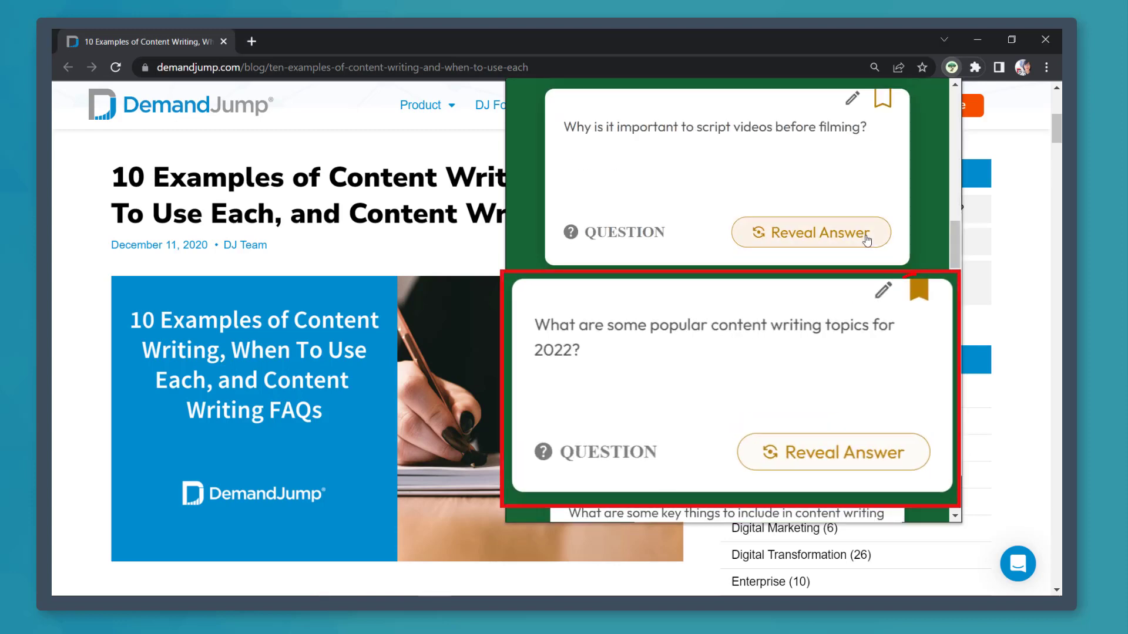
left_click(872, 241)
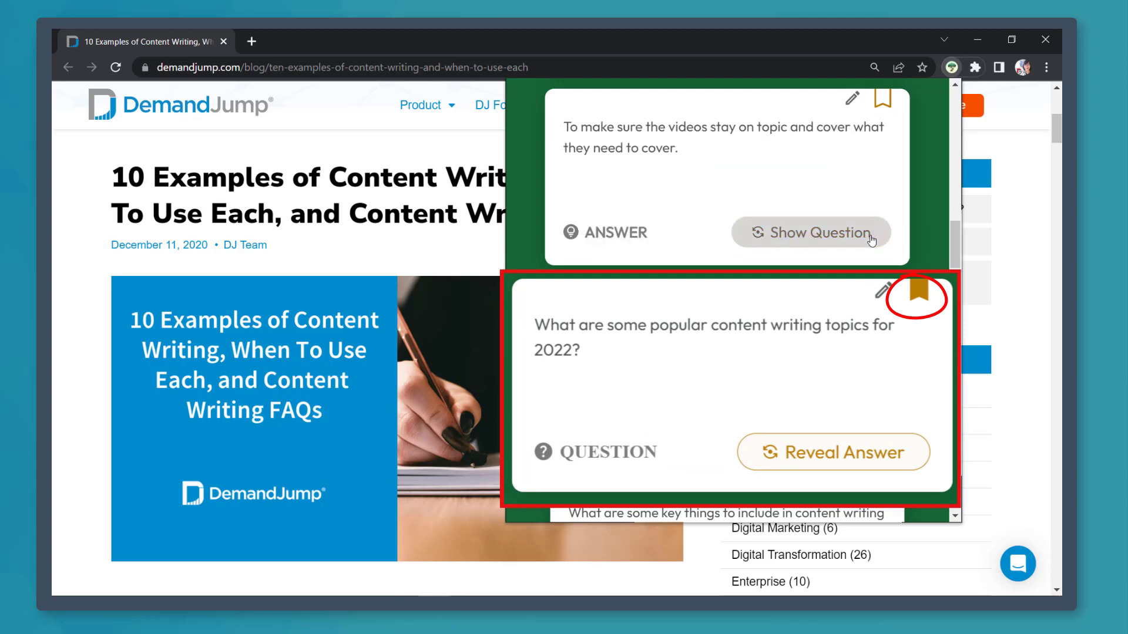
Save the 2022 content-writing-topics card to the Anki Default deck, including all 18 cards
left_click(919, 289)
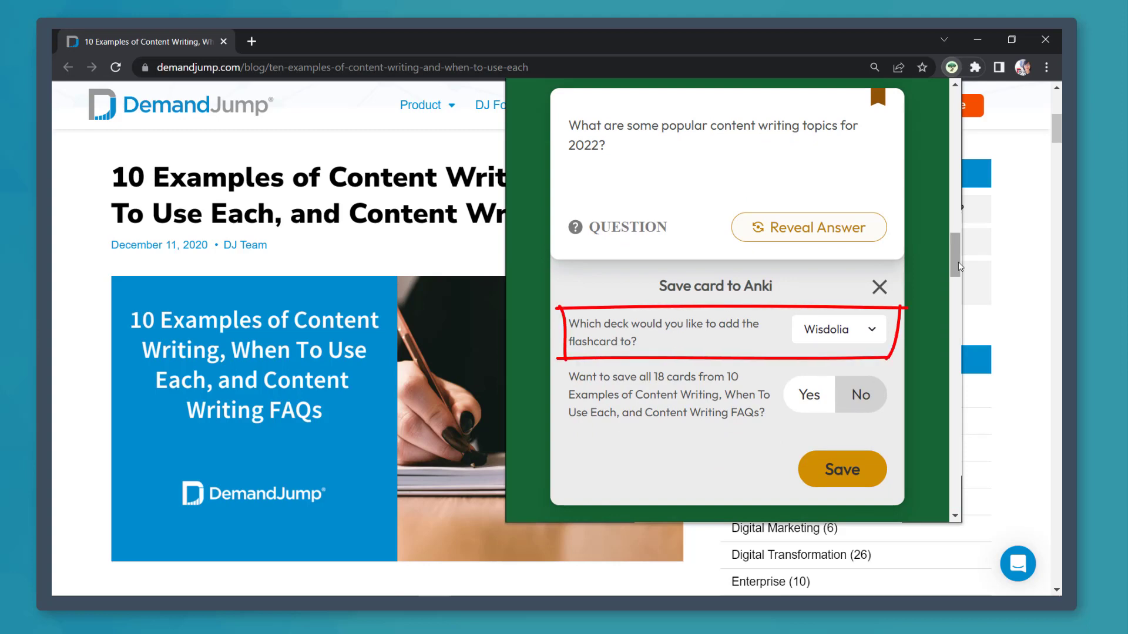
left_click(872, 330)
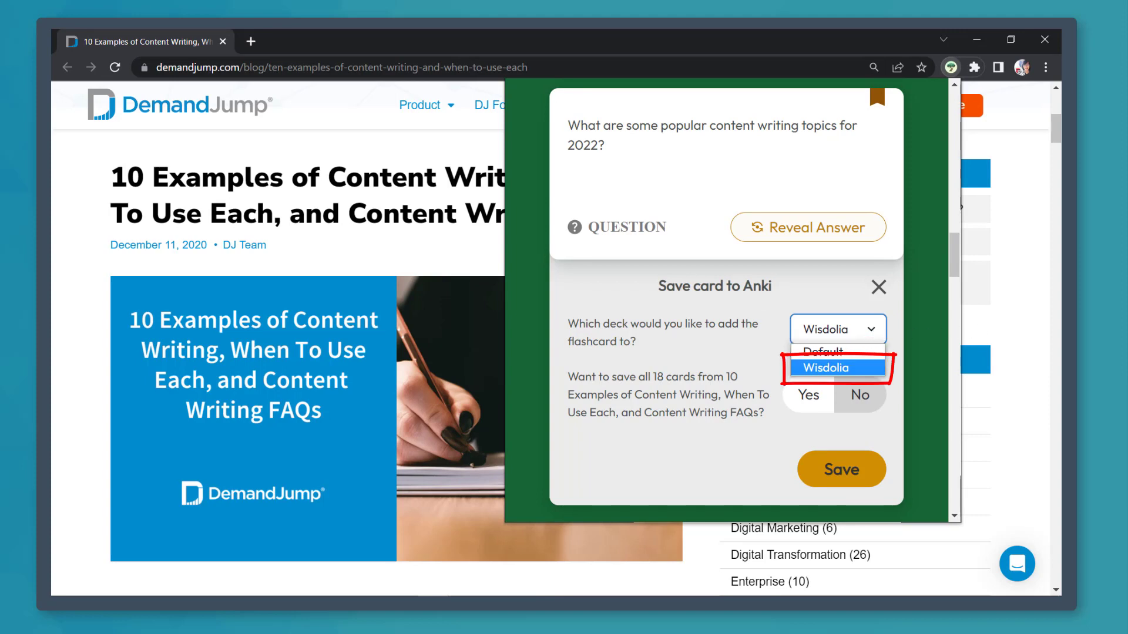
left_click(822, 351)
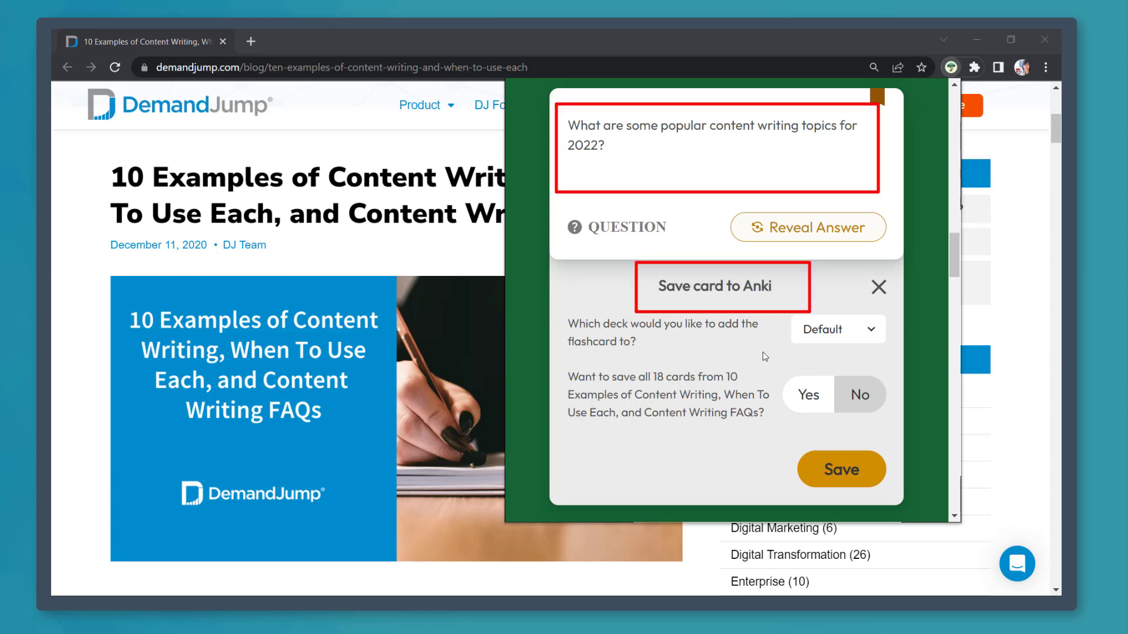
left_click(807, 399)
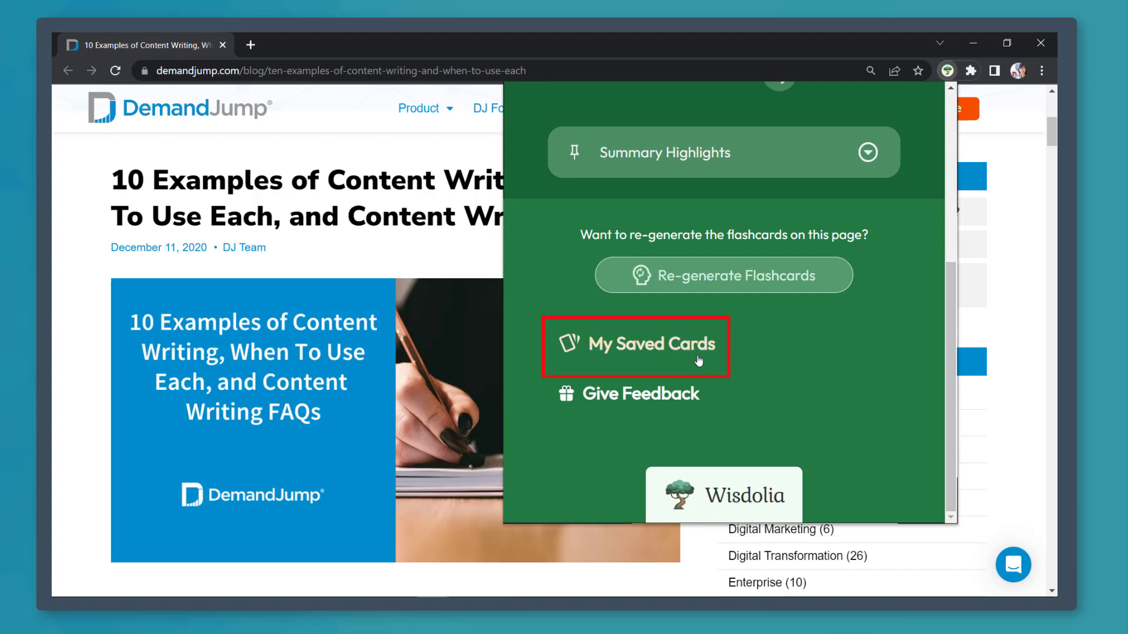
From My Saved Cards, open the Default deck's first card and view its source DemandJump article
left_click(699, 360)
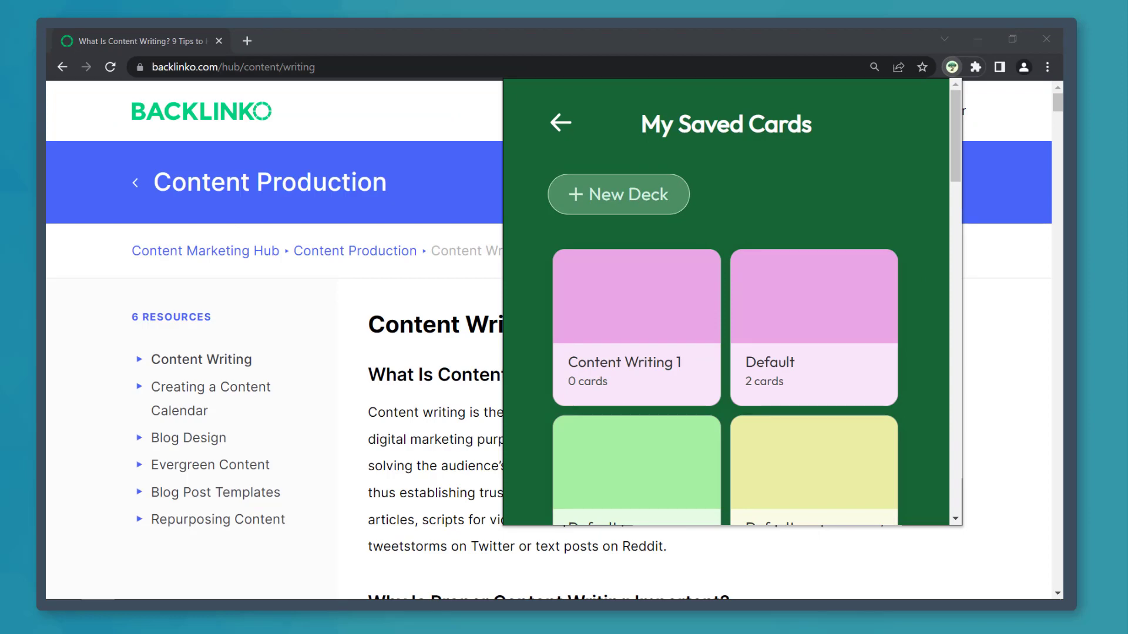
left_click(828, 346)
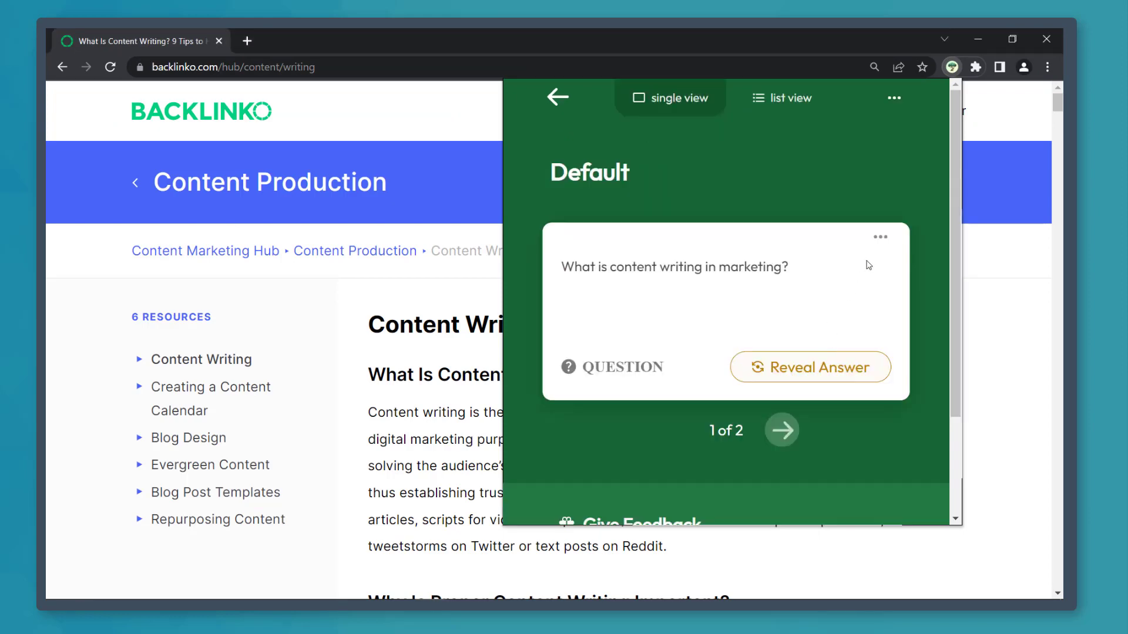
left_click(879, 241)
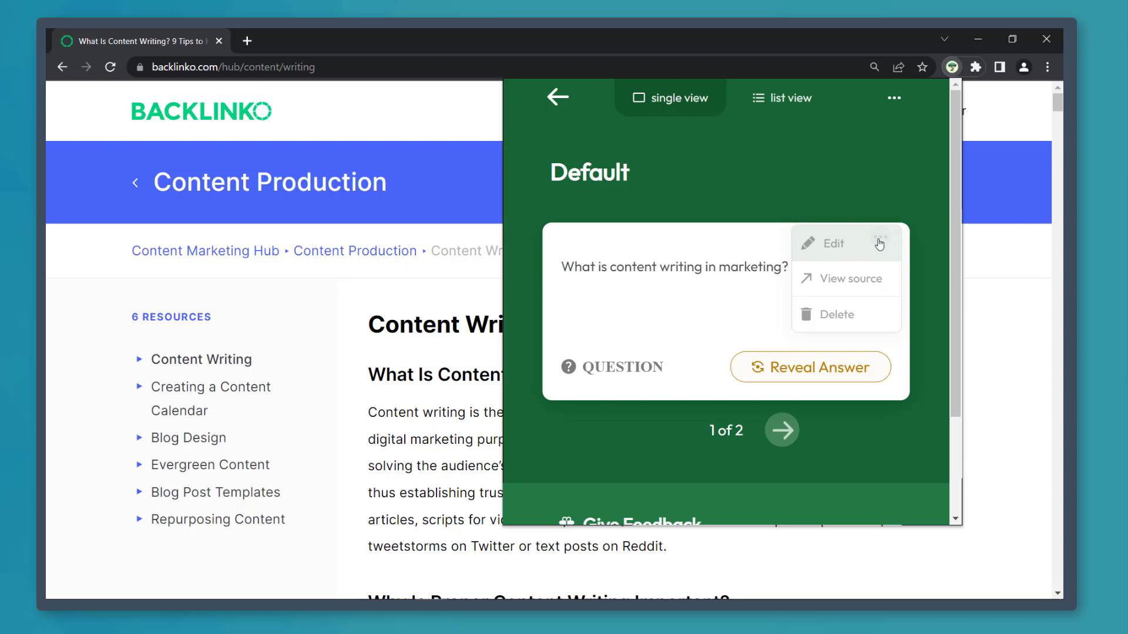
left_click(895, 290)
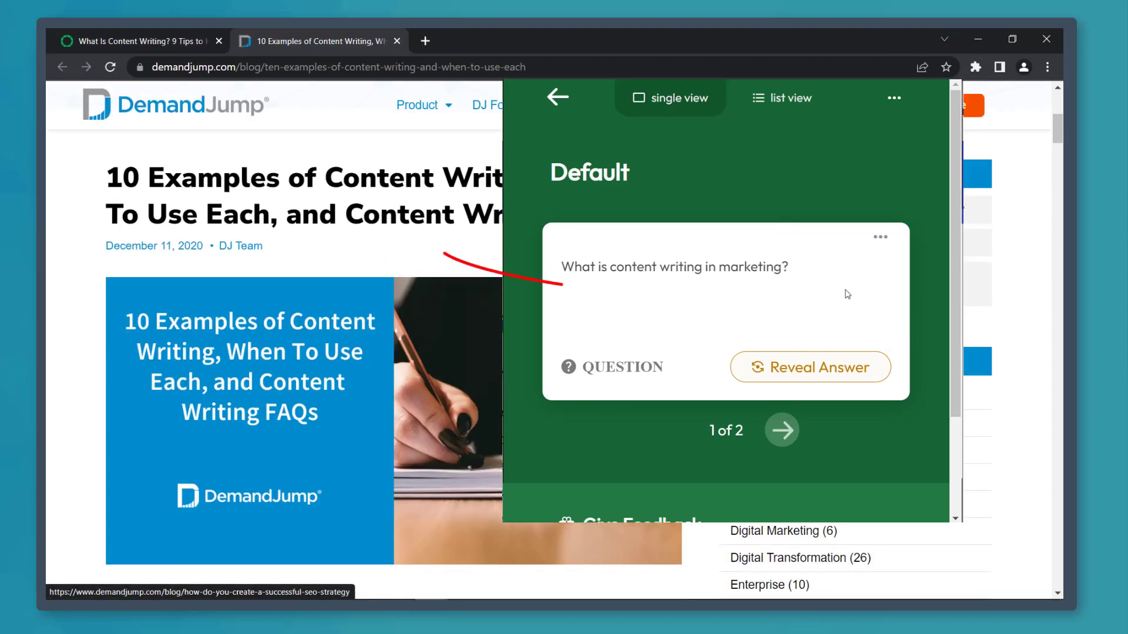
left_click(879, 240)
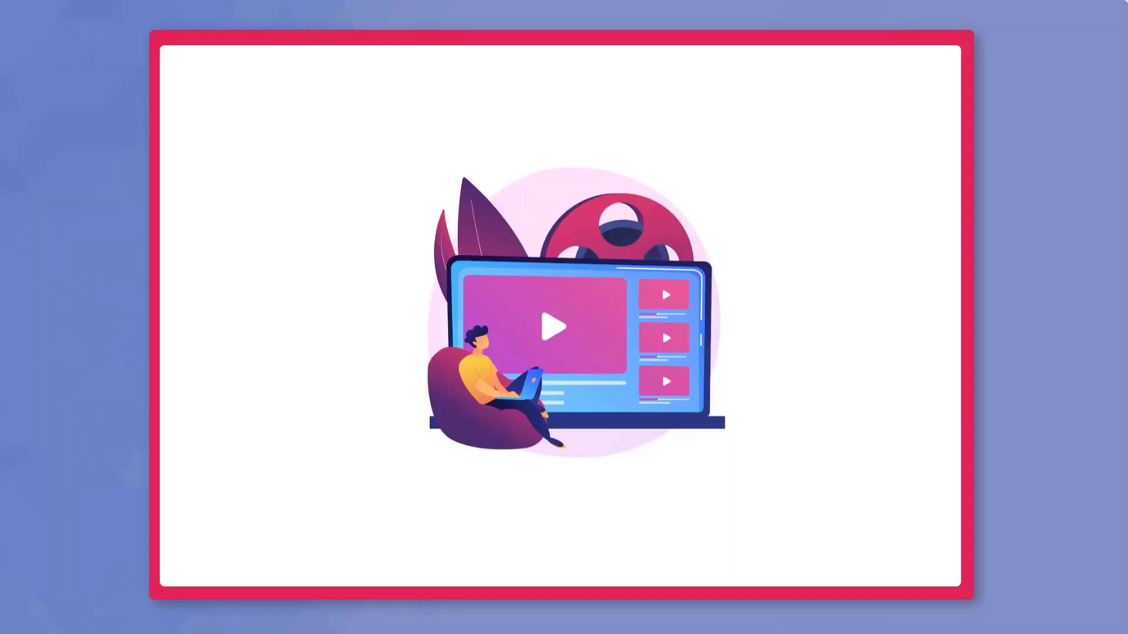